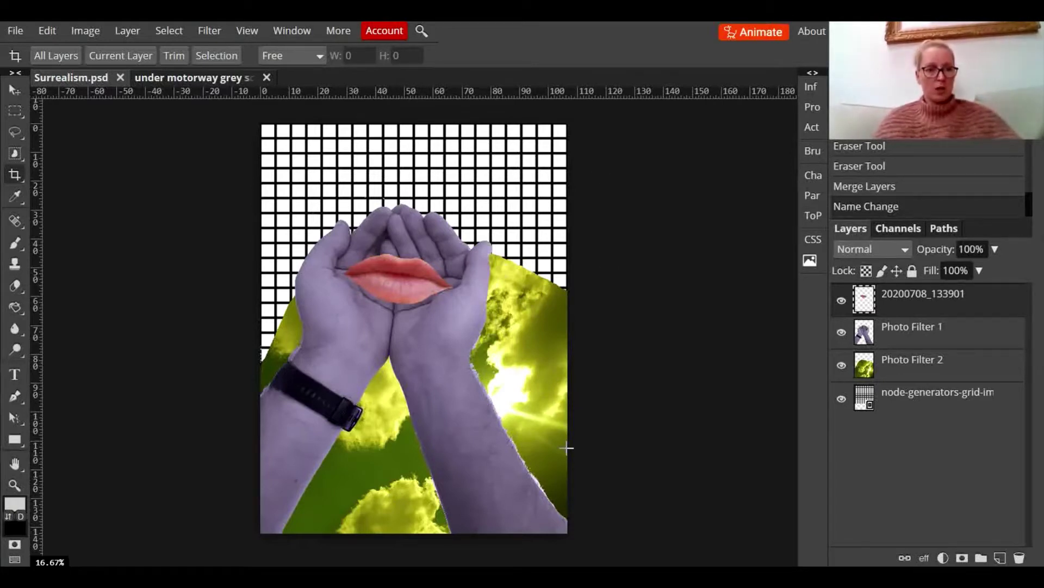
Glance at the motorway photo document, then return to the Surrealism.psd collage
{"action": "left_click", "coordinate": [179, 80]}
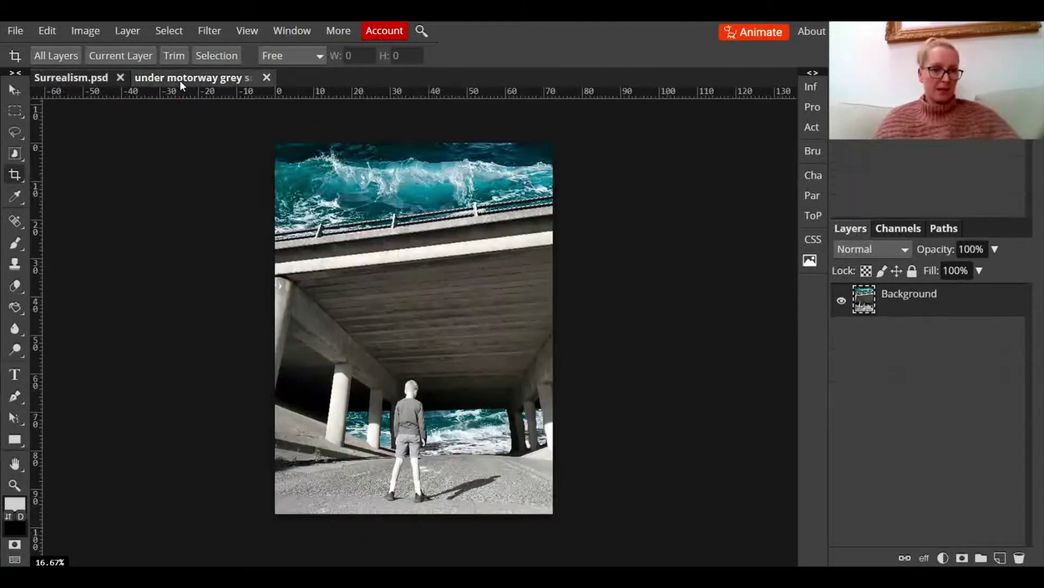
{"action": "left_click", "coordinate": [91, 79]}
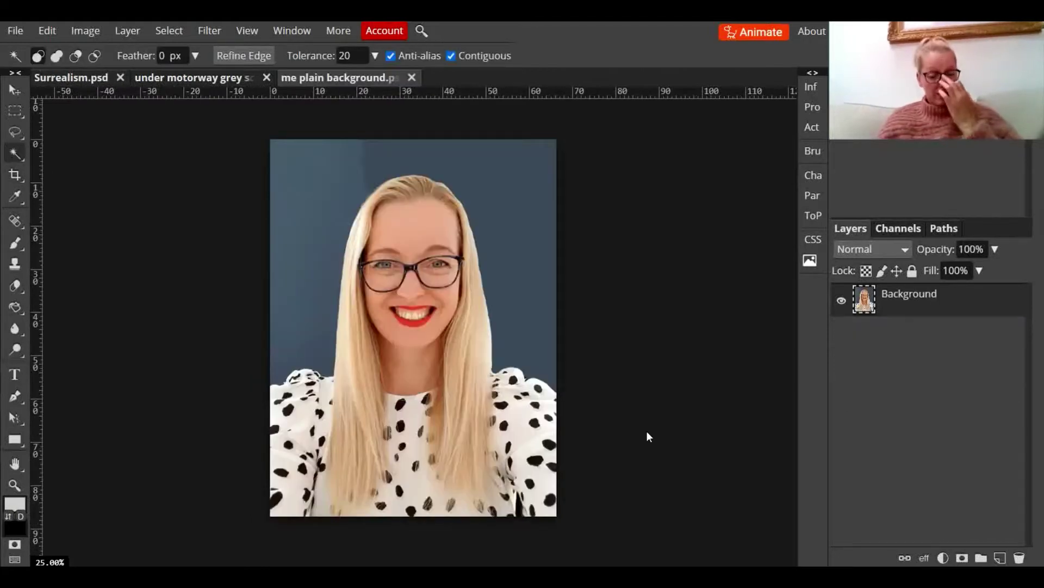
Add a #1500ec Photo Filter at 62% density and merge it into the portrait layer
{"action": "left_click", "coordinate": [943, 558]}
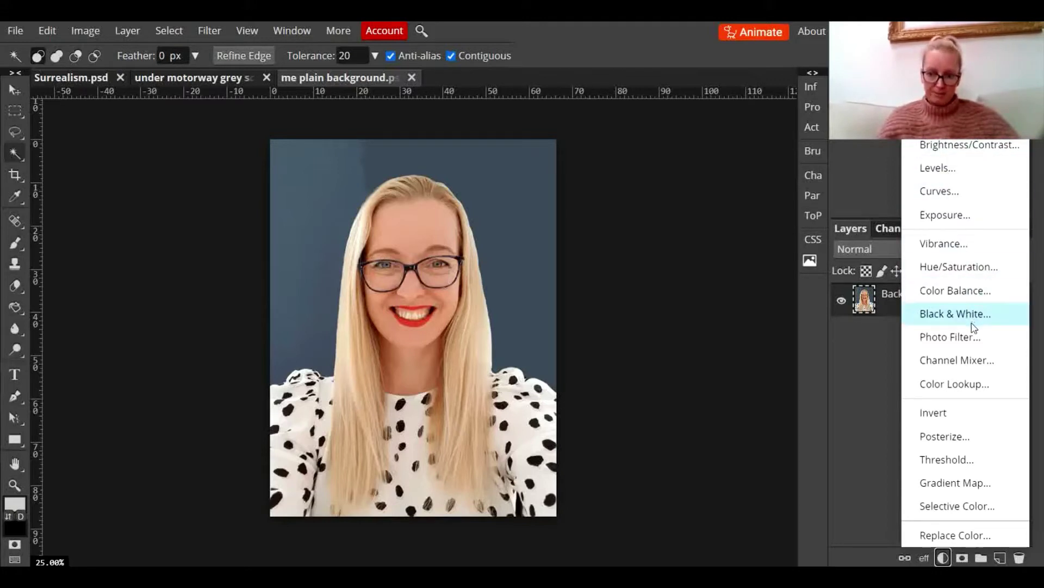
{"action": "left_click", "coordinate": [971, 339]}
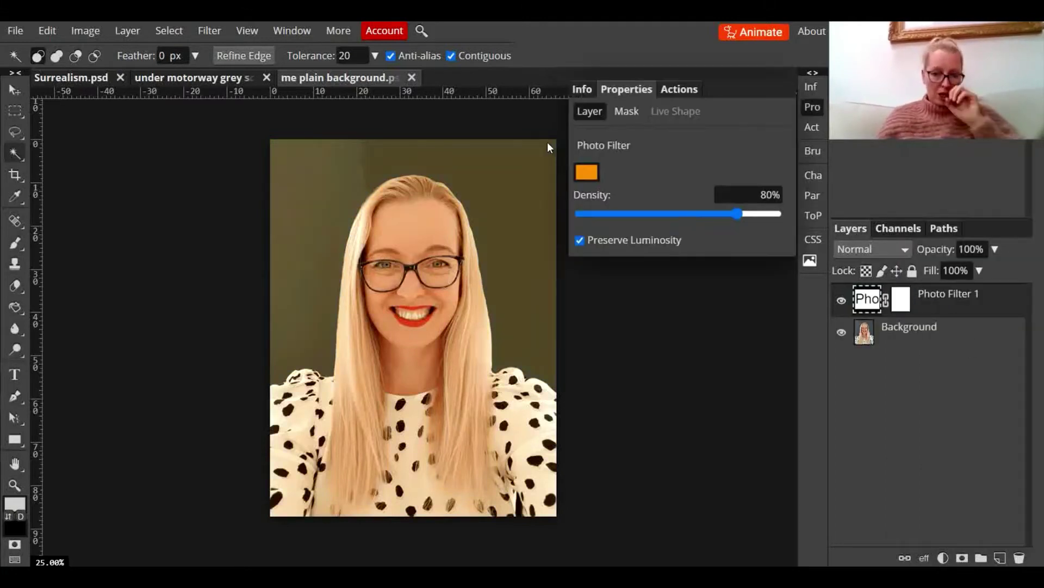
{"action": "left_click", "coordinate": [593, 173]}
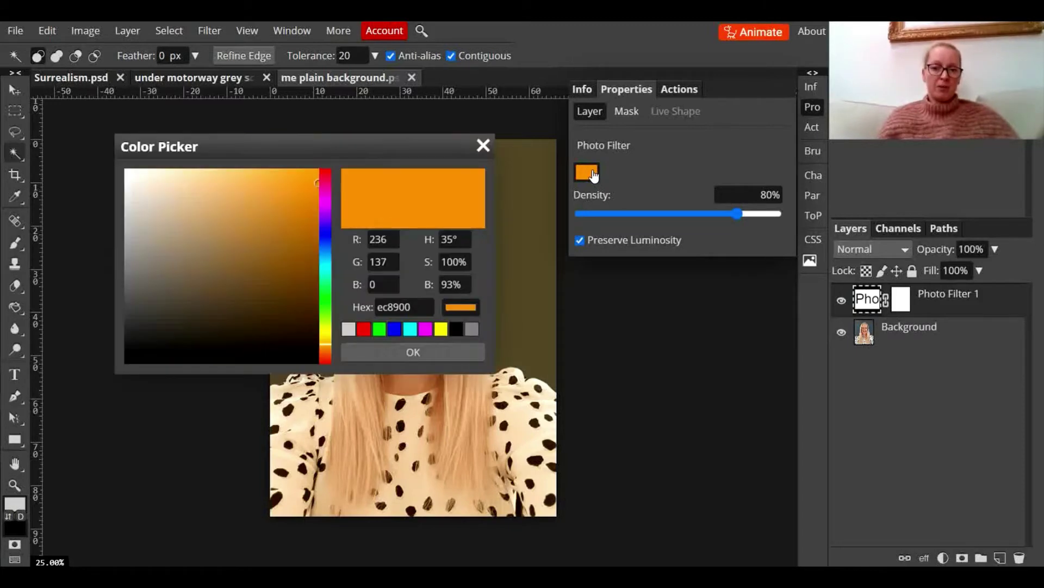
{"action": "left_click_drag", "start_coordinate": [350, 144], "coordinate": [779, 273]}
{"action": "left_click", "coordinate": [754, 356]}
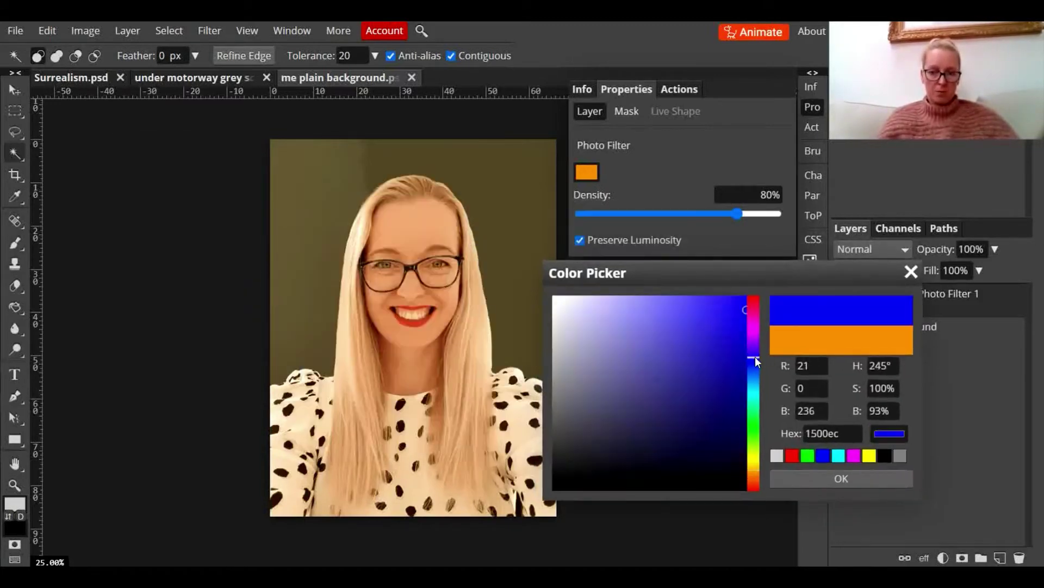
{"action": "left_click", "coordinate": [866, 482]}
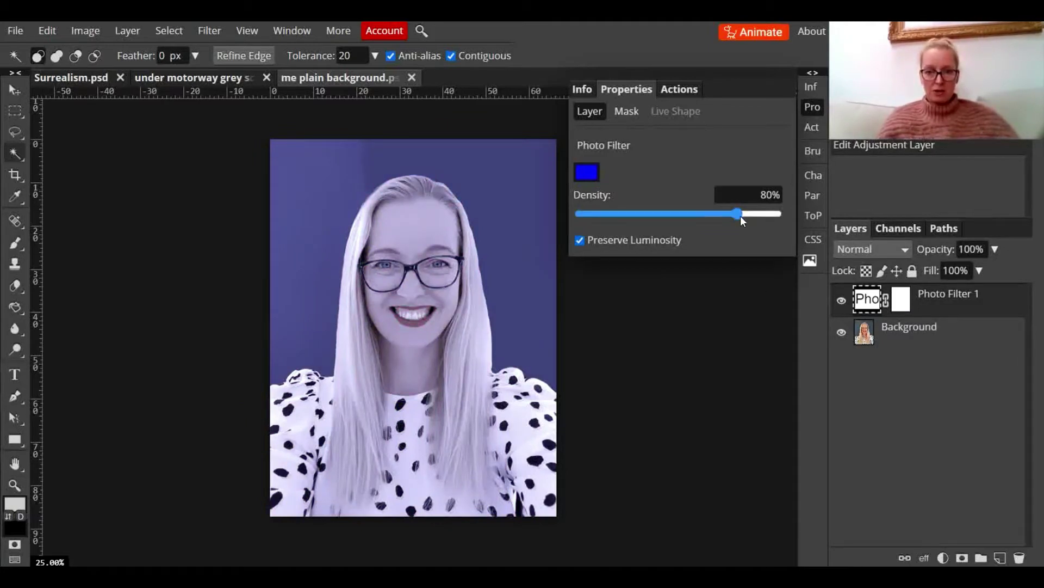
{"action": "mouse_move", "coordinate": [707, 217]}
{"action": "left_mouse_down"}
{"action": "mouse_move", "coordinate": [640, 220]}
{"action": "mouse_move", "coordinate": [720, 217]}
{"action": "mouse_move", "coordinate": [702, 214]}
{"action": "left_mouse_up"}
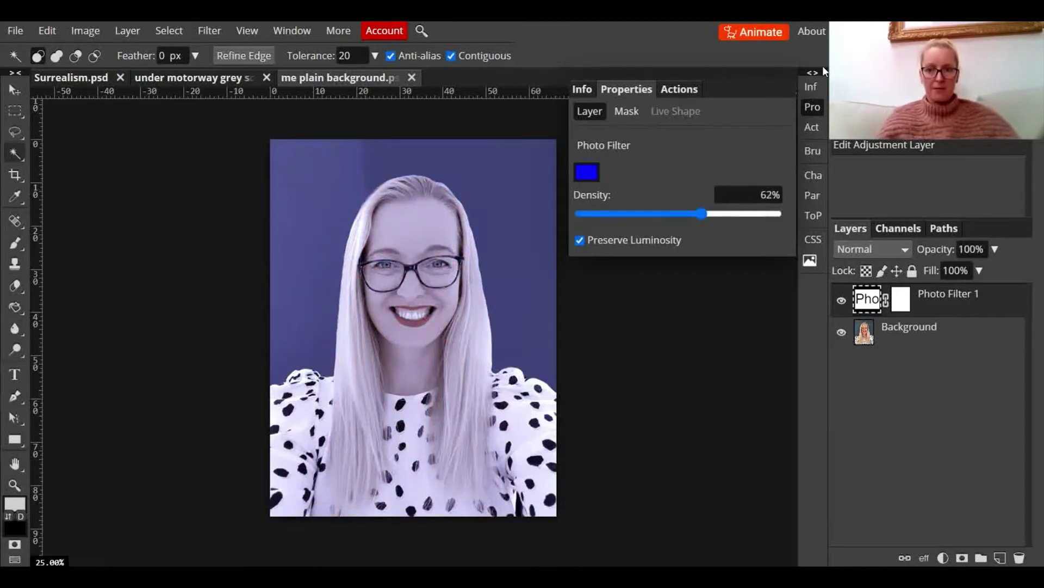
{"action": "left_click", "coordinate": [811, 106]}
{"action": "key", "text": "ctrl+e"}
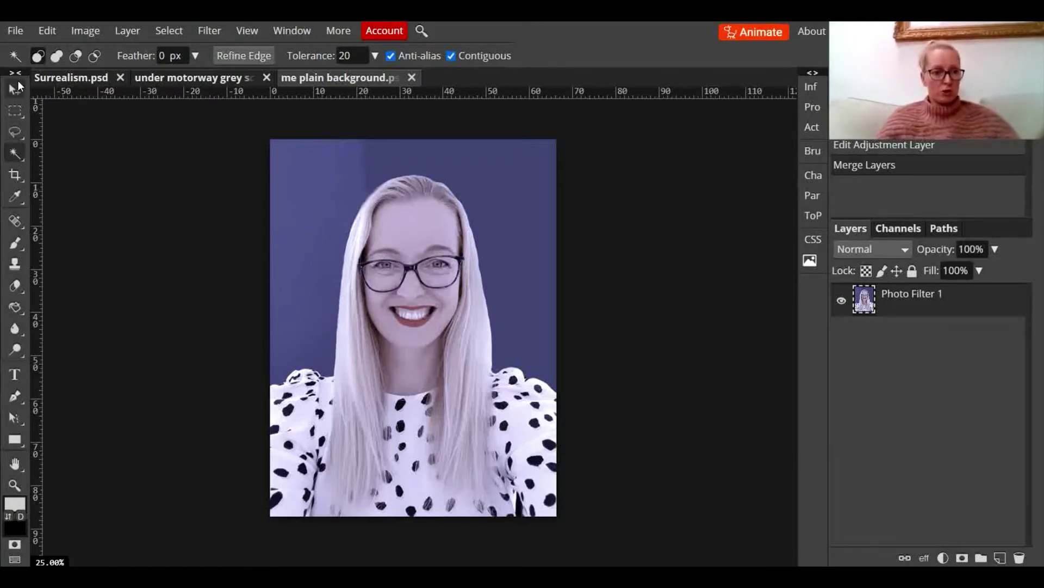
{"action": "right_click", "coordinate": [14, 155]}
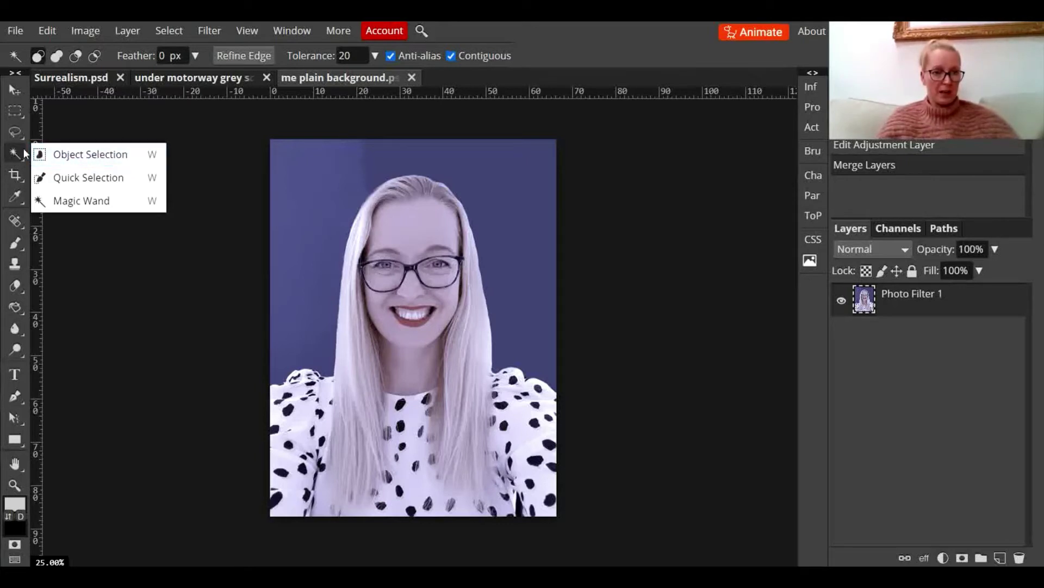
{"action": "left_click", "coordinate": [85, 202]}
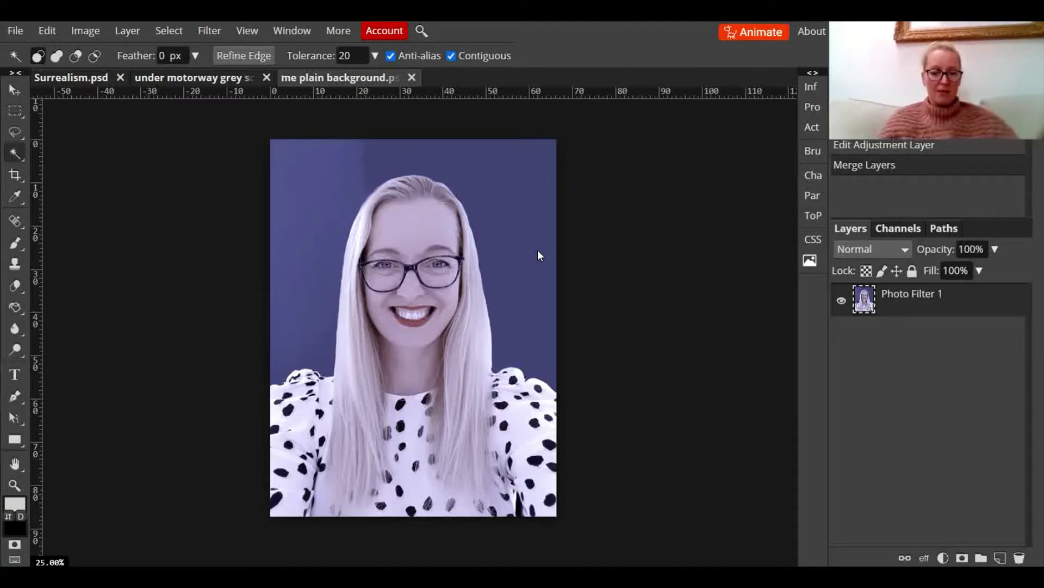
Magic-wand and delete the blue backdrop and top-left patch, then erase specks near the left edge
{"action": "left_click", "coordinate": [494, 200]}
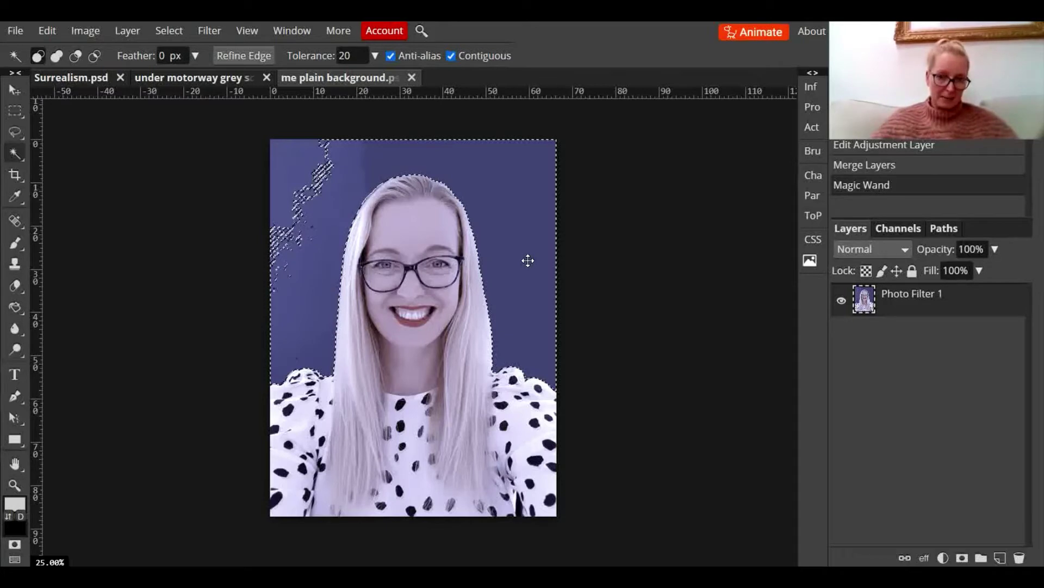
{"action": "key", "text": "Delete"}
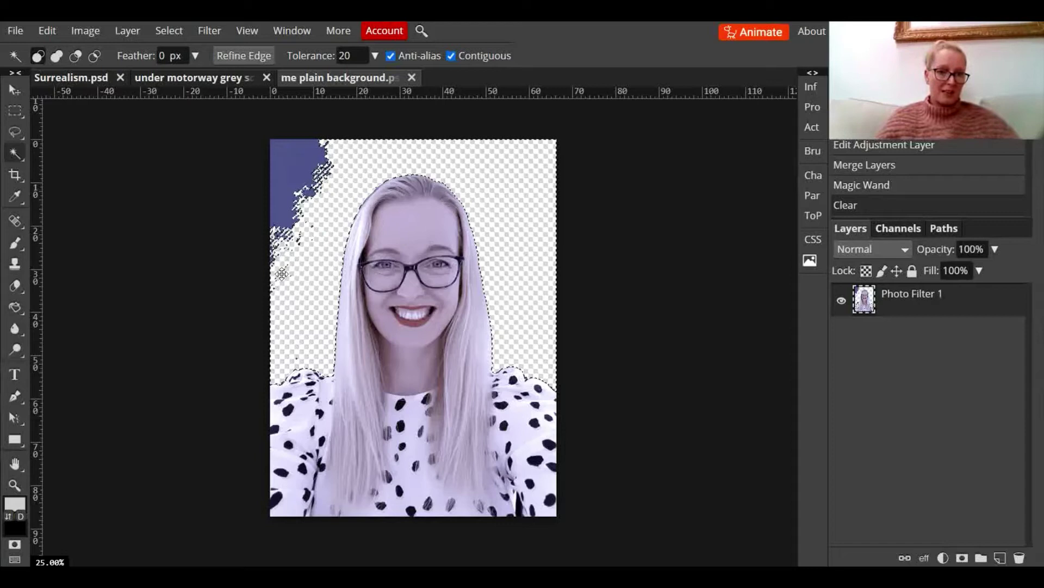
{"action": "left_click", "coordinate": [293, 169]}
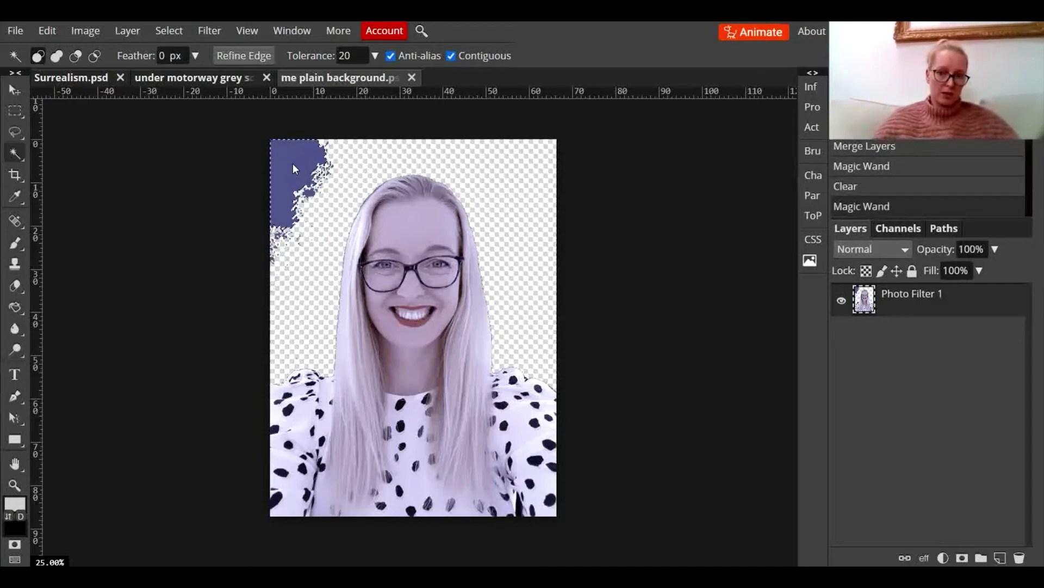
{"action": "key", "text": "Delete"}
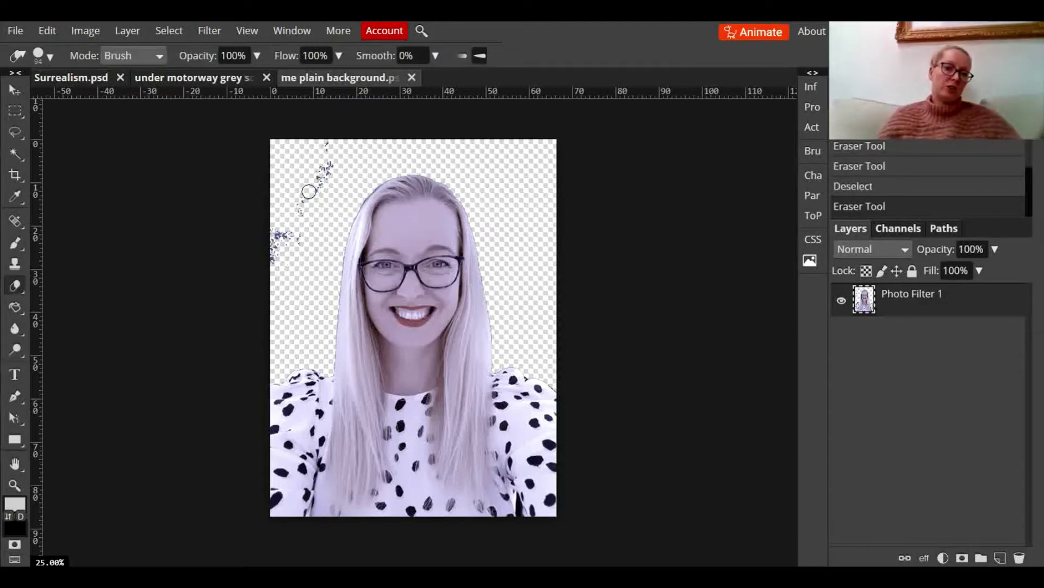
{"action": "mouse_move", "coordinate": [294, 219]}
{"action": "left_mouse_down"}
{"action": "mouse_move", "coordinate": [273, 240]}
{"action": "mouse_move", "coordinate": [272, 264]}
{"action": "mouse_move", "coordinate": [287, 237]}
{"action": "mouse_move", "coordinate": [299, 233]}
{"action": "mouse_move", "coordinate": [299, 246]}
{"action": "mouse_move", "coordinate": [295, 195]}
{"action": "mouse_move", "coordinate": [303, 214]}
{"action": "left_mouse_up"}
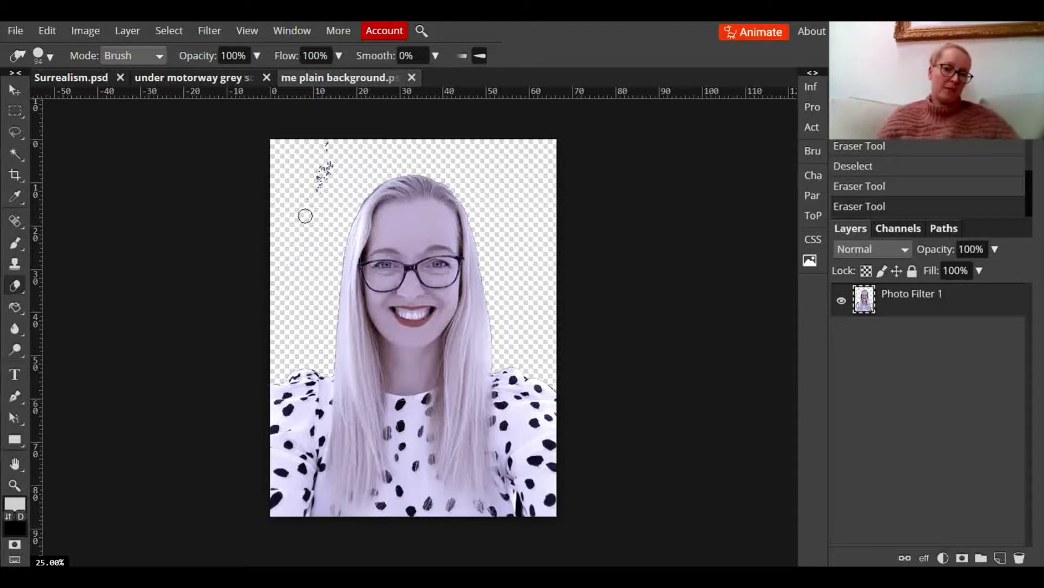
Drop the selection and erase the last stray specks above the head
{"action": "left_click", "coordinate": [161, 31]}
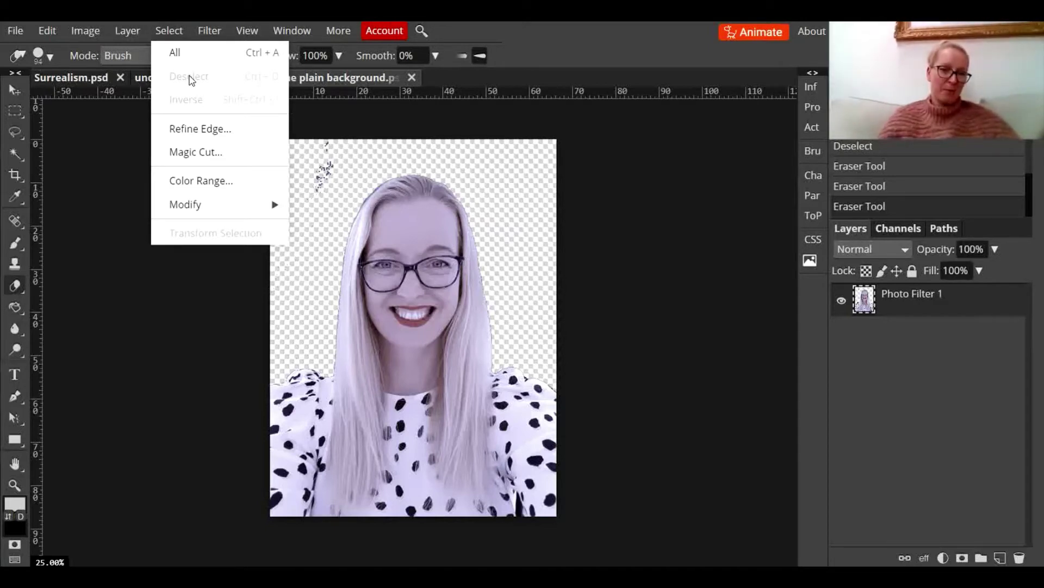
{"action": "left_click", "coordinate": [310, 205]}
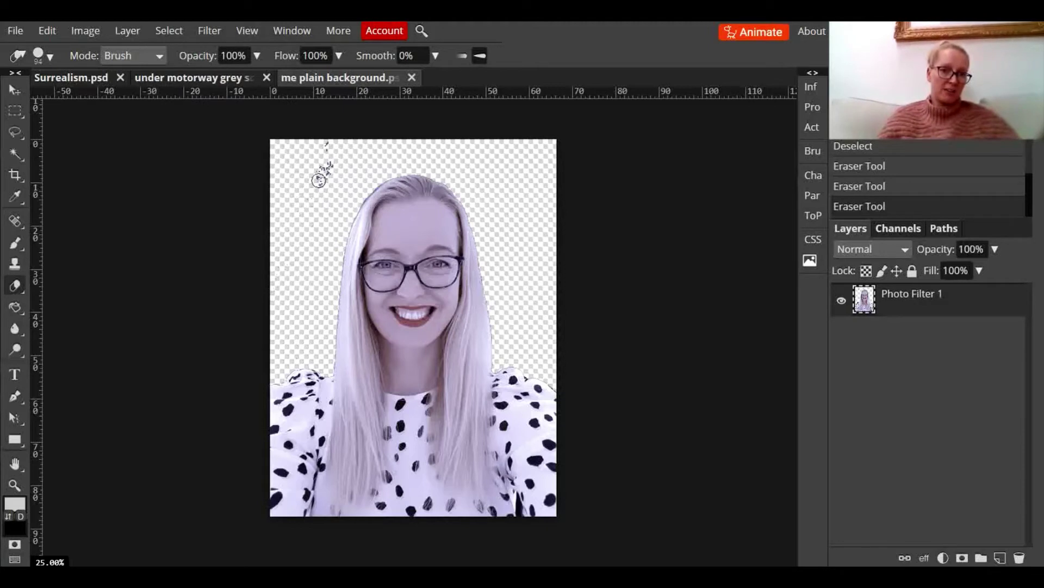
{"action": "left_click_drag", "start_coordinate": [321, 175], "coordinate": [316, 192]}
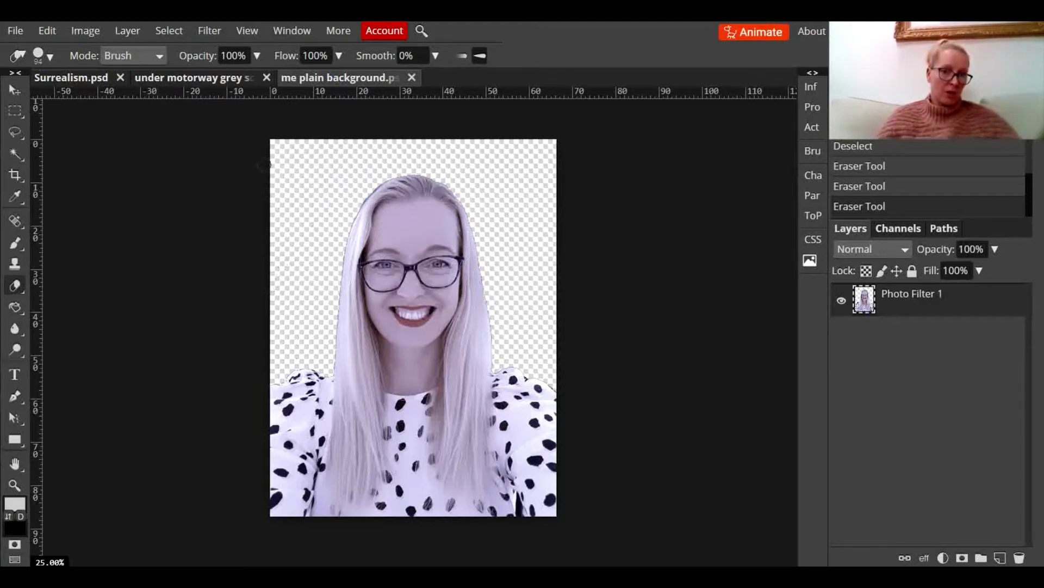
{"action": "left_click", "coordinate": [326, 172]}
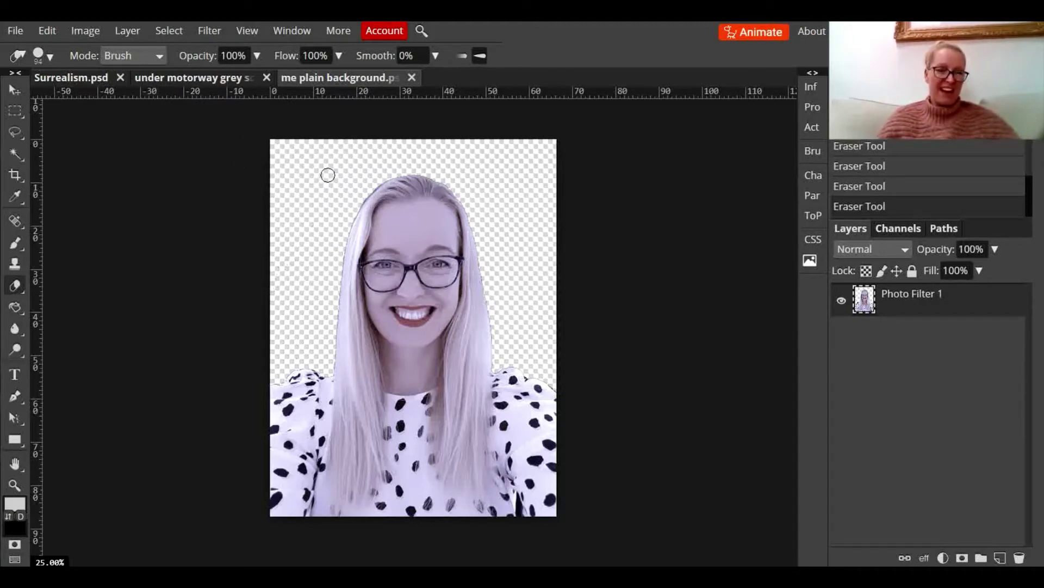
{"action": "left_click", "coordinate": [173, 31]}
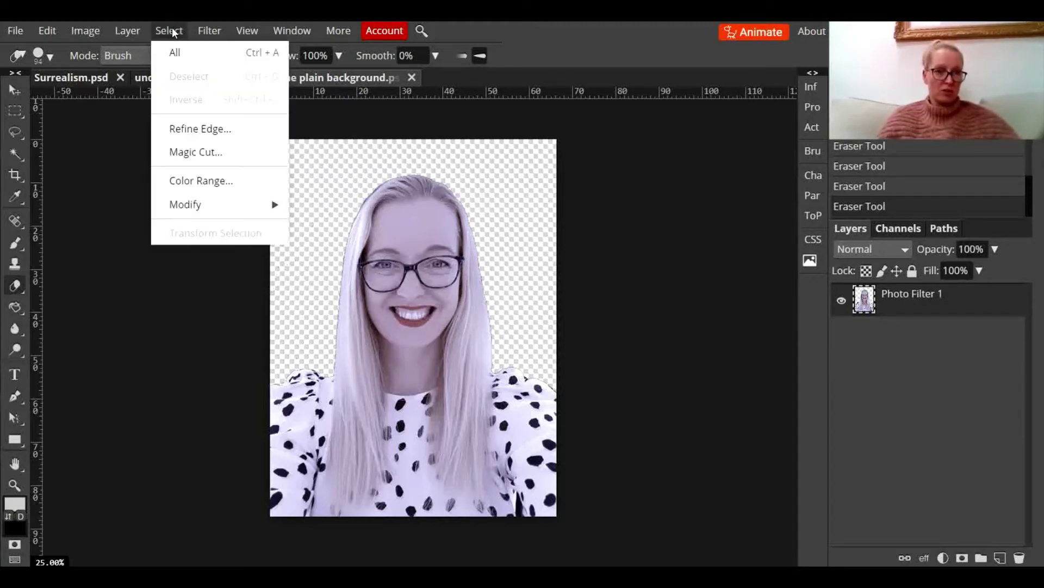
{"action": "left_click", "coordinate": [391, 162]}
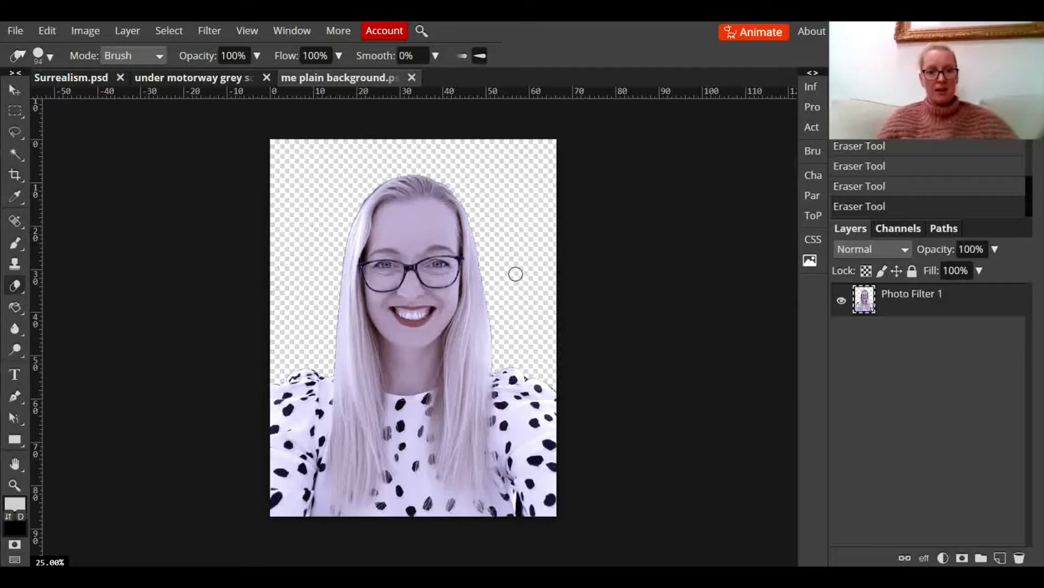
Place the banana photo 20200610_085402 into the portrait and commit its placement
{"action": "left_click", "coordinate": [15, 30]}
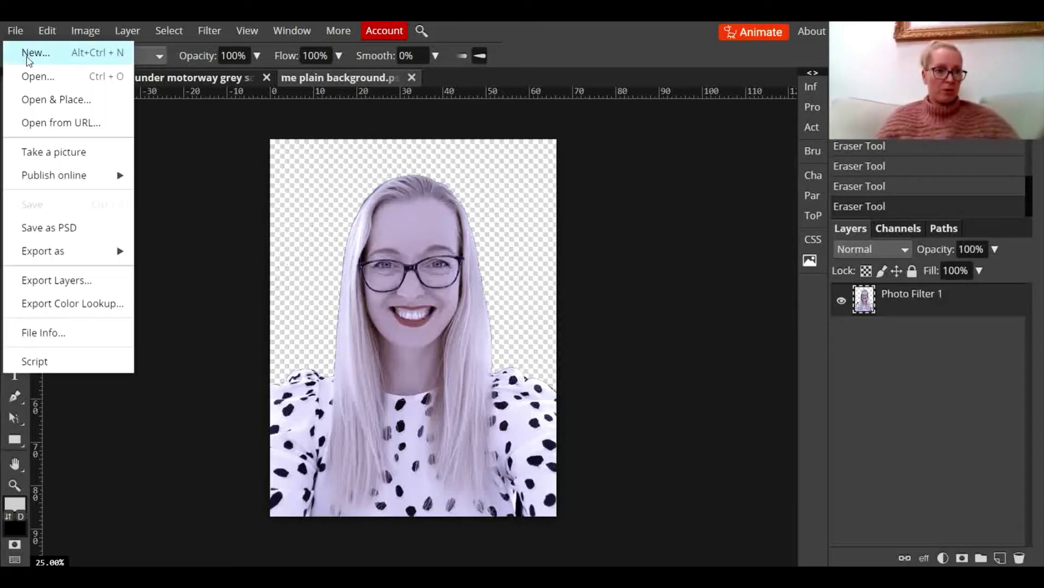
{"action": "left_click", "coordinate": [44, 98]}
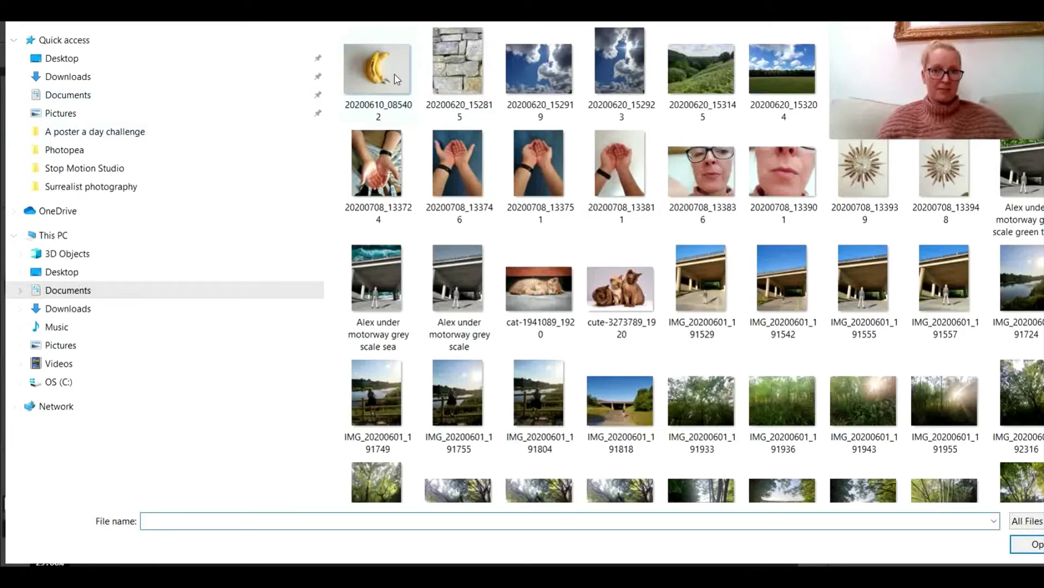
{"action": "double_click", "coordinate": [392, 75]}
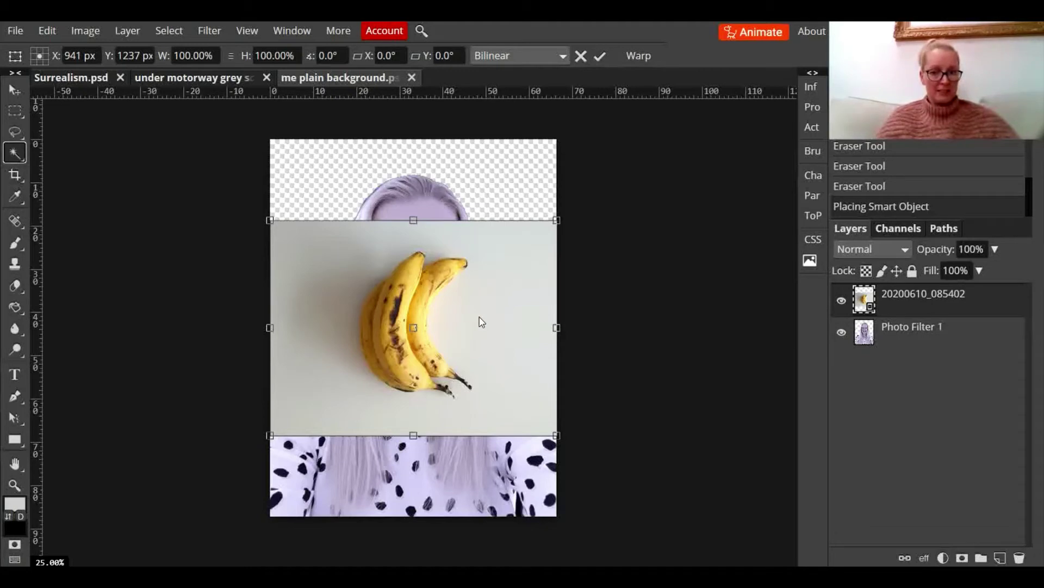
{"action": "key", "text": "Return"}
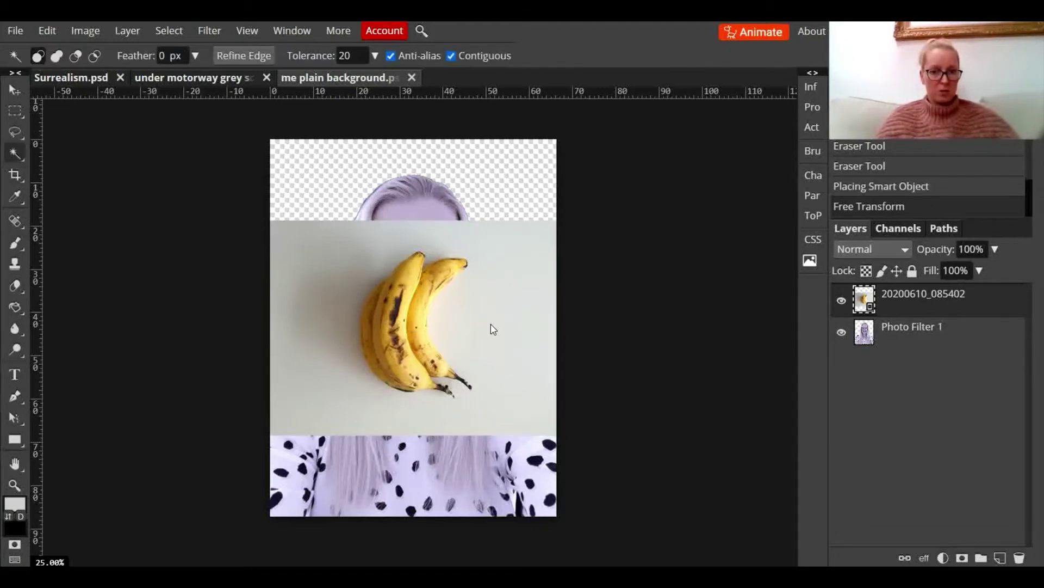
Lower the Magic Wand tolerance to 10 and reselect the background right of the bananas
{"action": "left_click", "coordinate": [493, 329]}
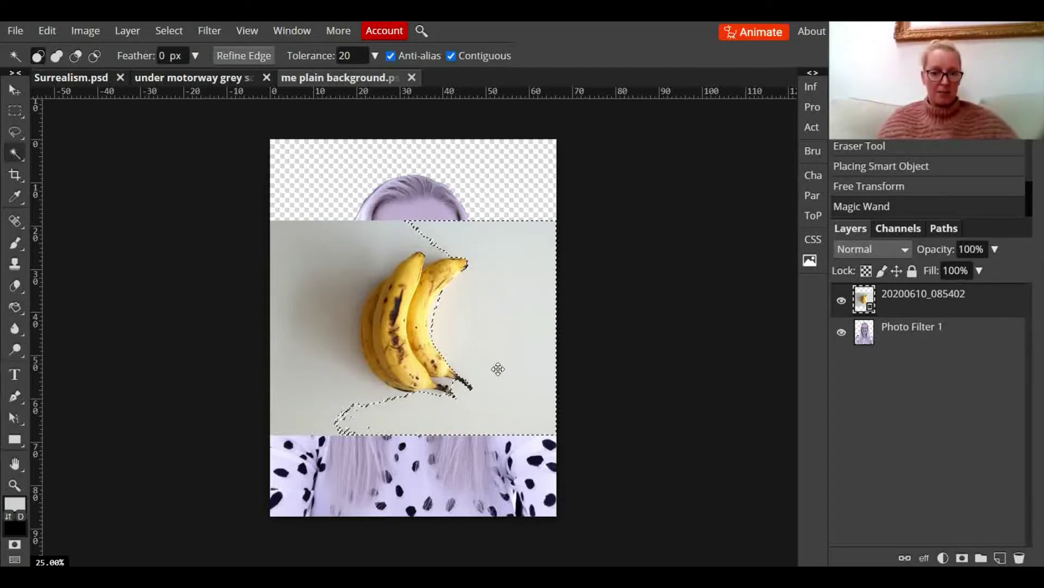
{"action": "double_click", "coordinate": [353, 55]}
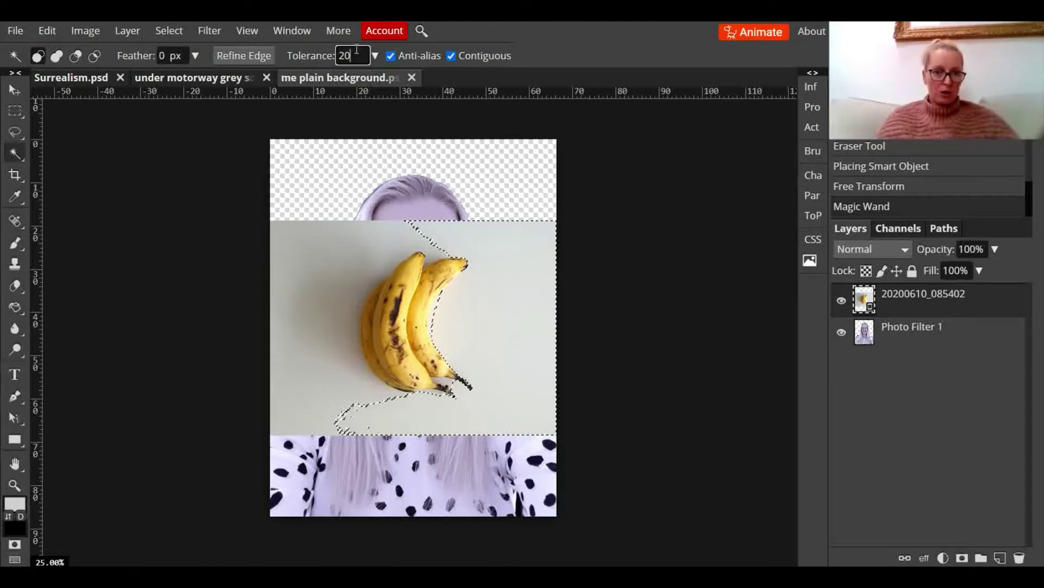
{"action": "key", "text": "BackSpace"}
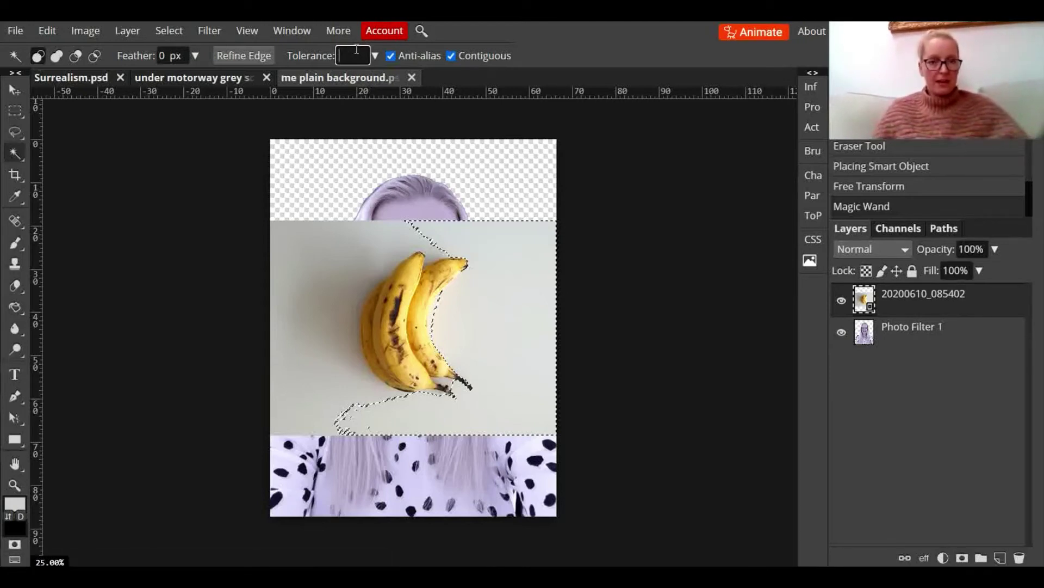
{"action": "type", "text": "10"}
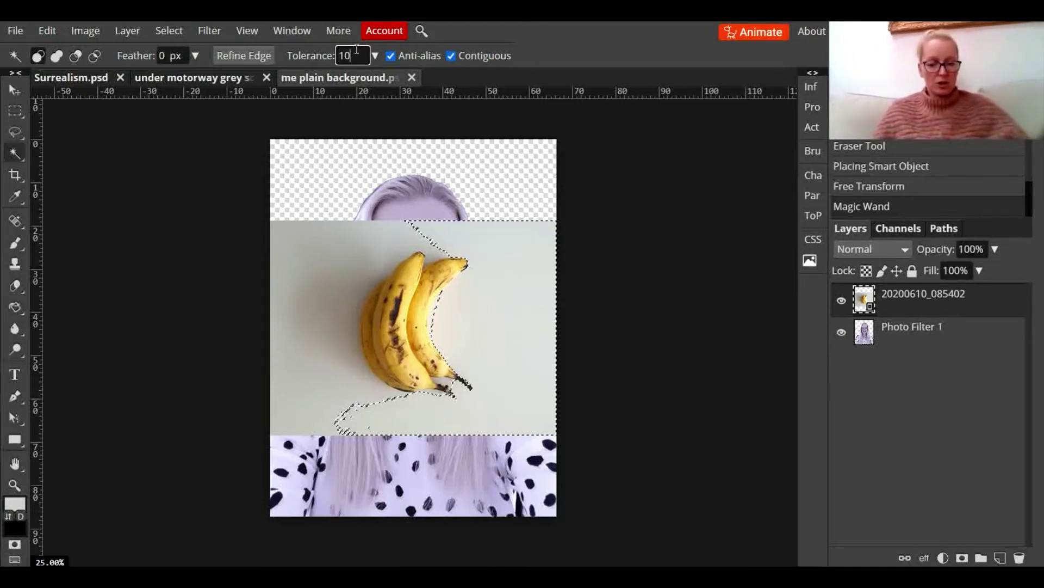
{"action": "left_click", "coordinate": [522, 336]}
{"action": "double_click", "coordinate": [523, 336]}
{"action": "left_click", "coordinate": [521, 333]}
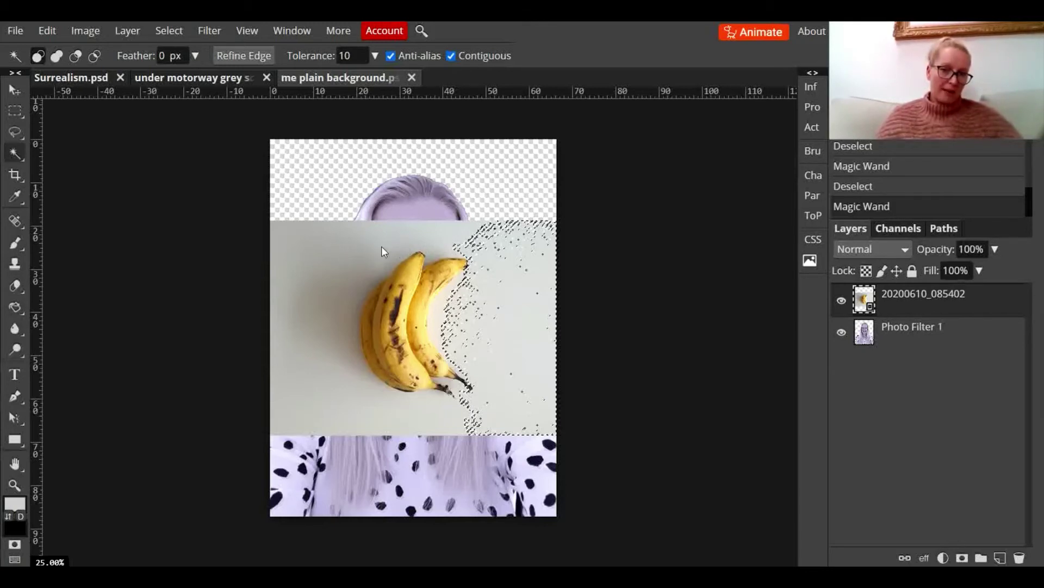
Raise tolerance to 40, select the grey backdrop around the bananas, and attempt deleting it
{"action": "double_click", "coordinate": [352, 55]}
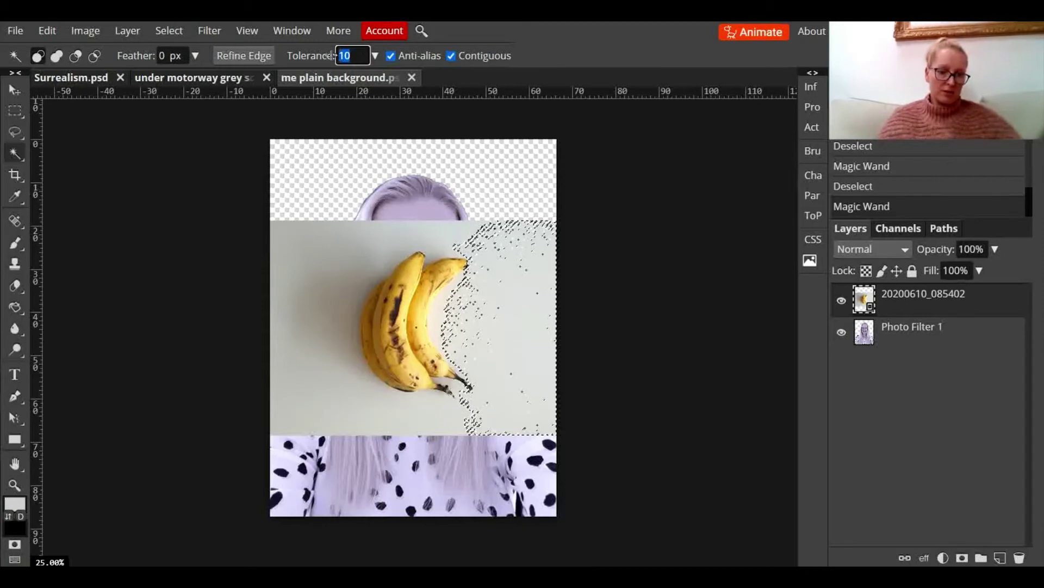
{"action": "type", "text": "40"}
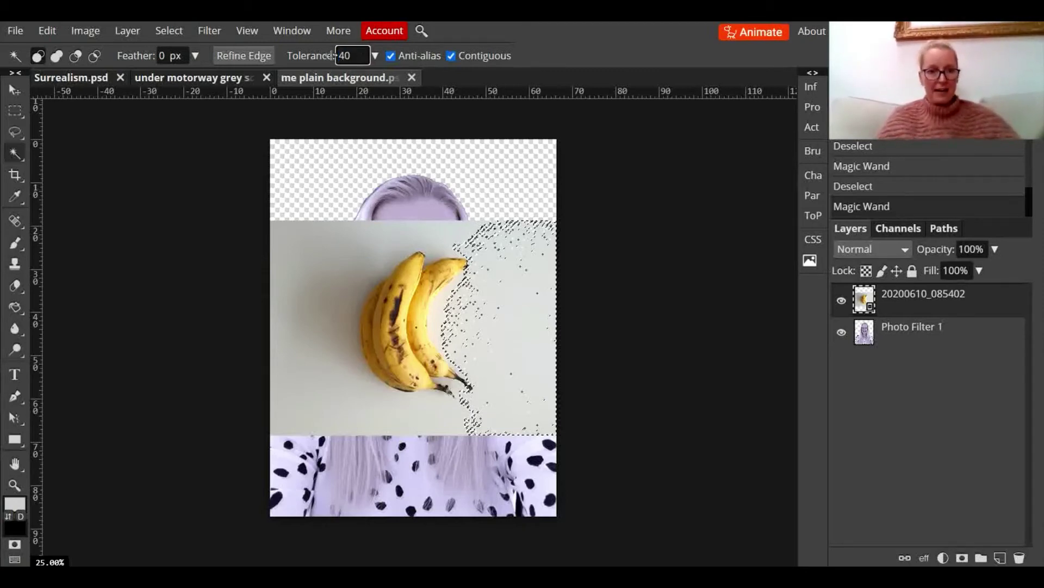
{"action": "key", "text": "ctrl+d"}
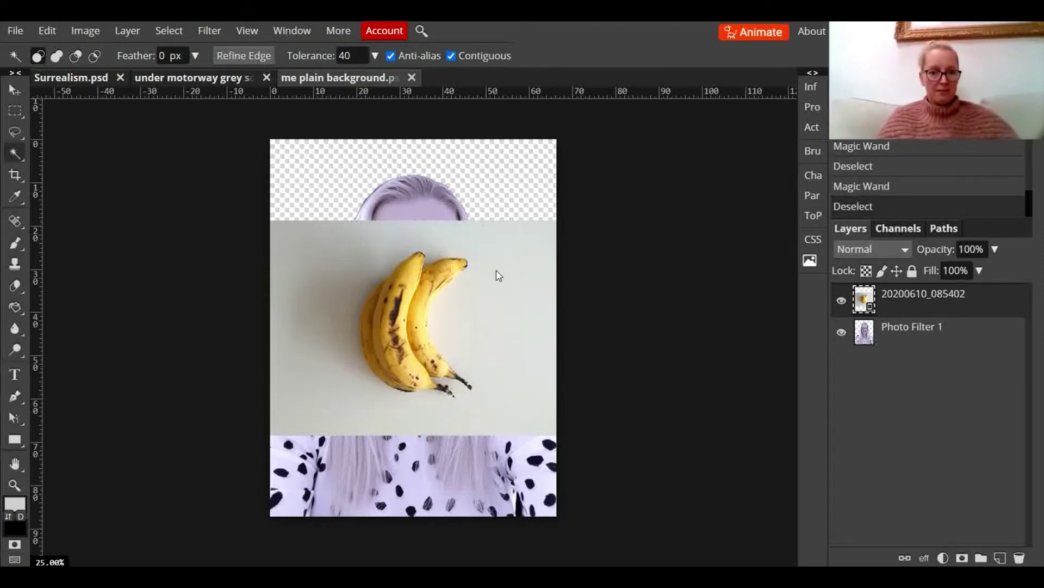
{"action": "left_click", "coordinate": [499, 276]}
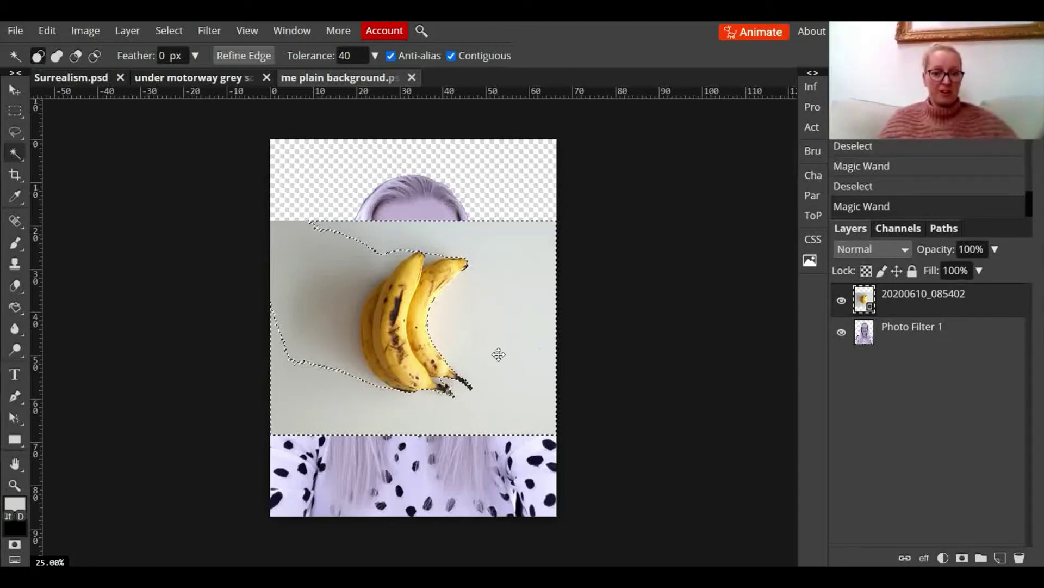
{"action": "key", "text": "Delete"}
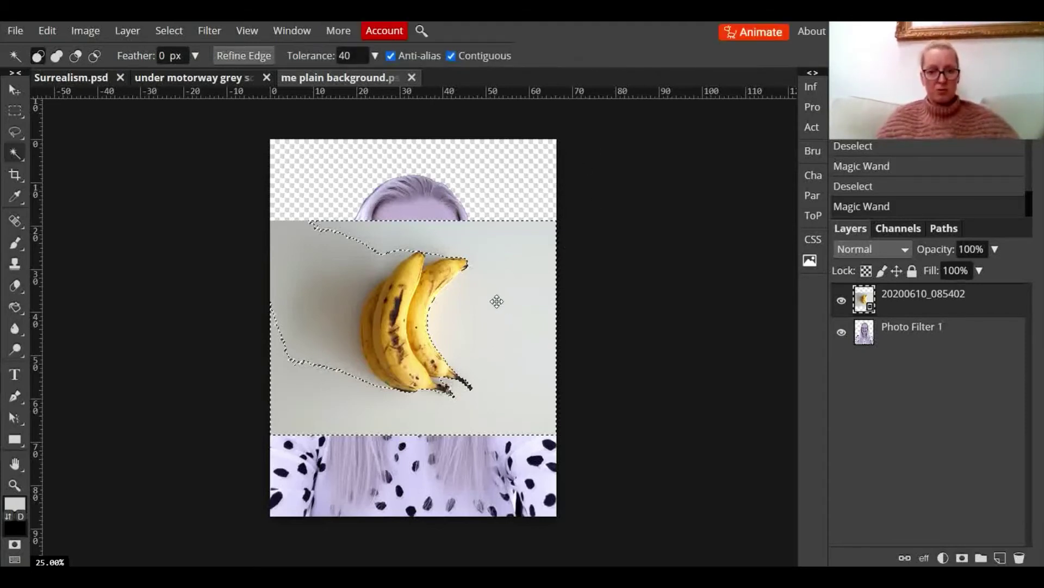
{"action": "key", "text": "ctrl+d"}
Rasterize the banana layer and delete the grey background around the bananas
{"action": "left_click", "coordinate": [126, 31]}
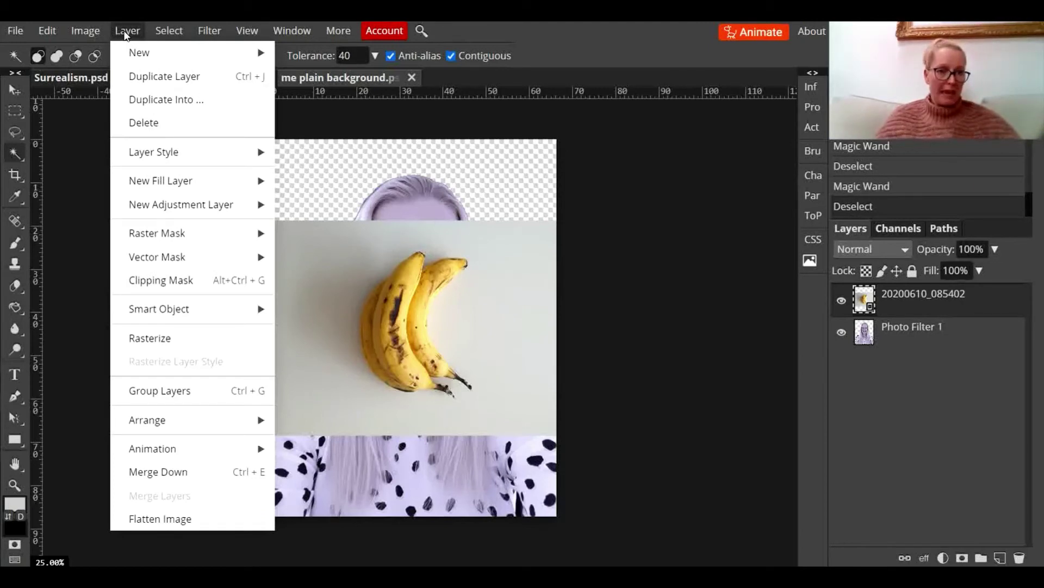
{"action": "left_click", "coordinate": [167, 339]}
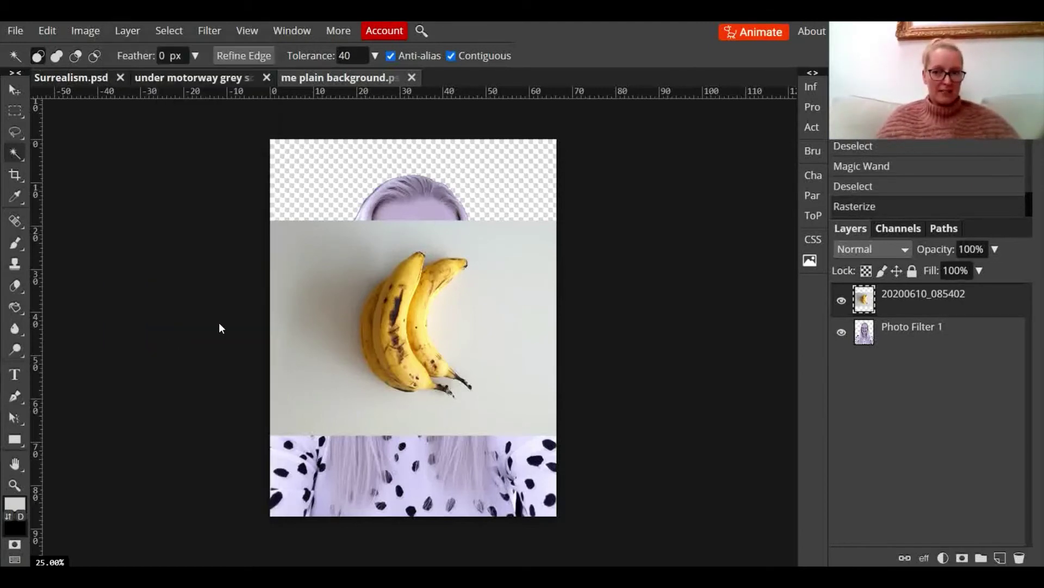
{"action": "left_click", "coordinate": [509, 317]}
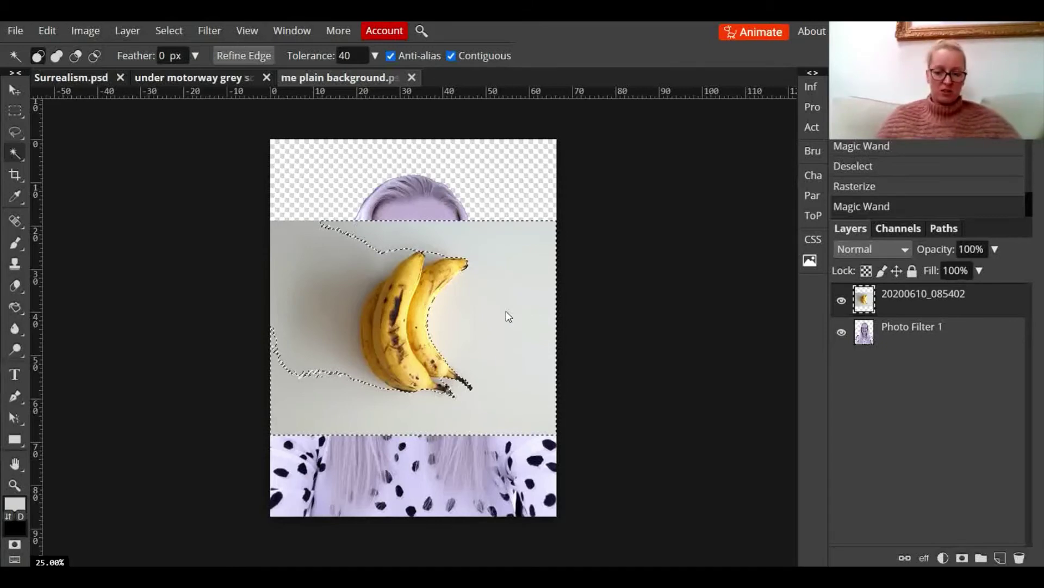
{"action": "key", "text": "Delete"}
Clear the leftover grey patches beside the bananas, left of the face, between them and near the tip
{"action": "left_click", "coordinate": [339, 302]}
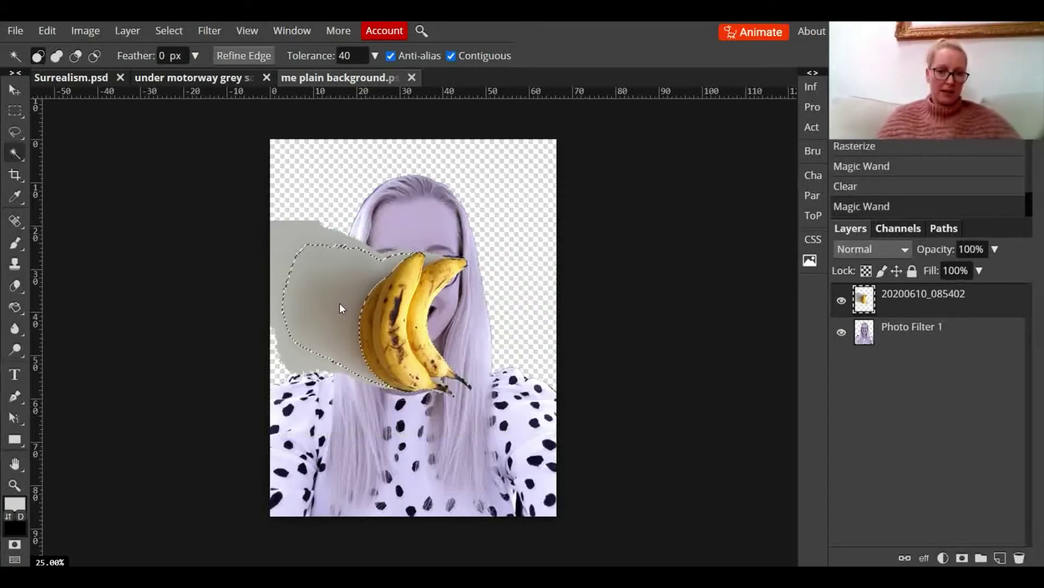
{"action": "key", "text": "Delete"}
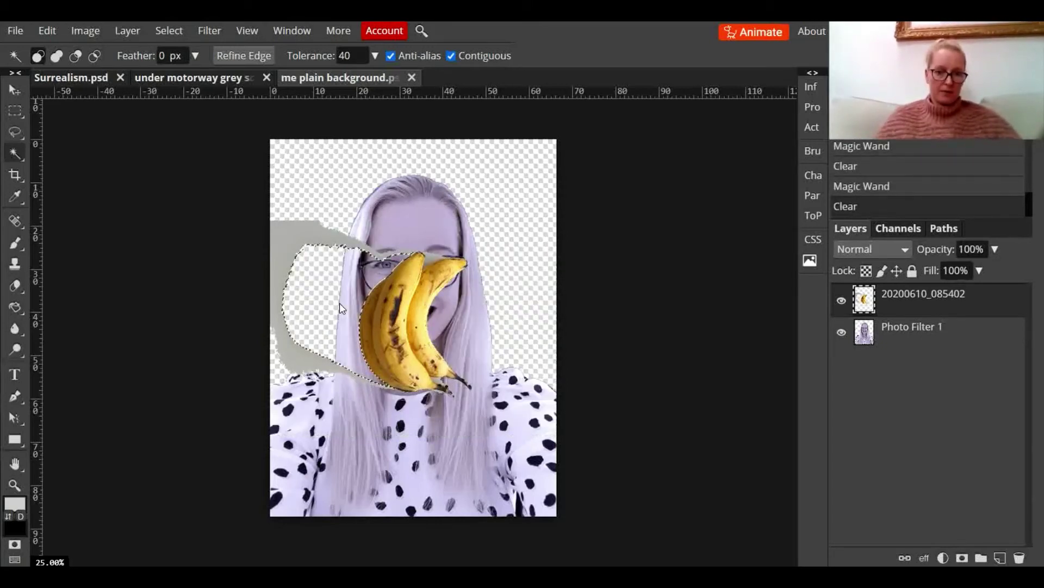
{"action": "left_click", "coordinate": [300, 346]}
{"action": "key", "text": "Delete"}
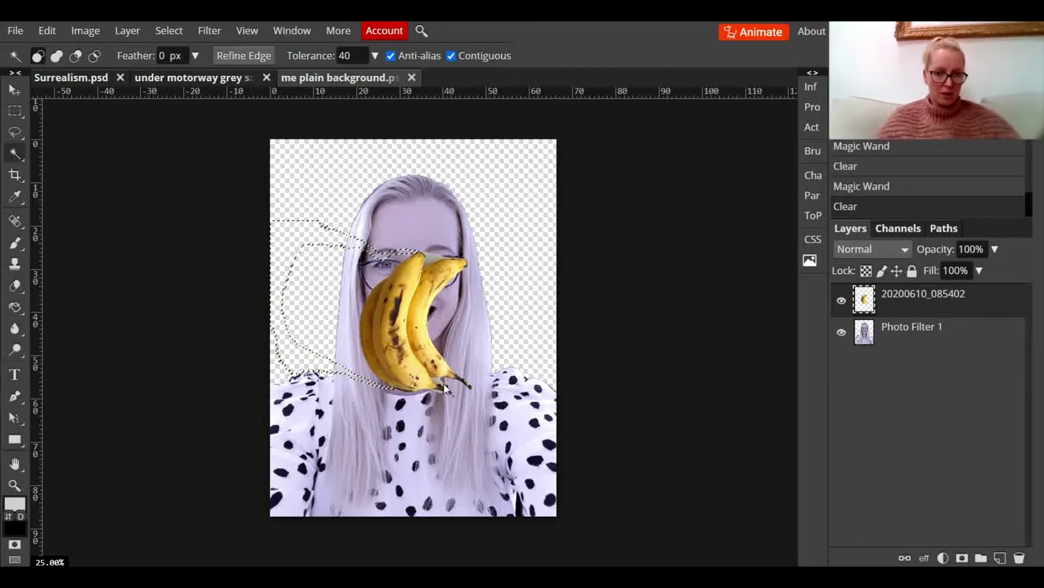
{"action": "left_click", "coordinate": [429, 254]}
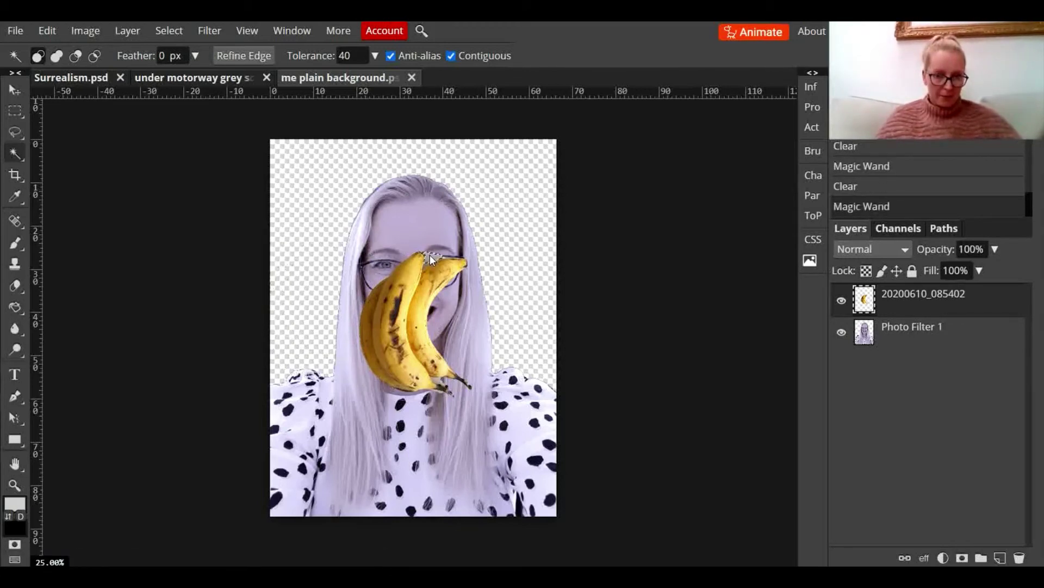
{"action": "key", "text": "Delete"}
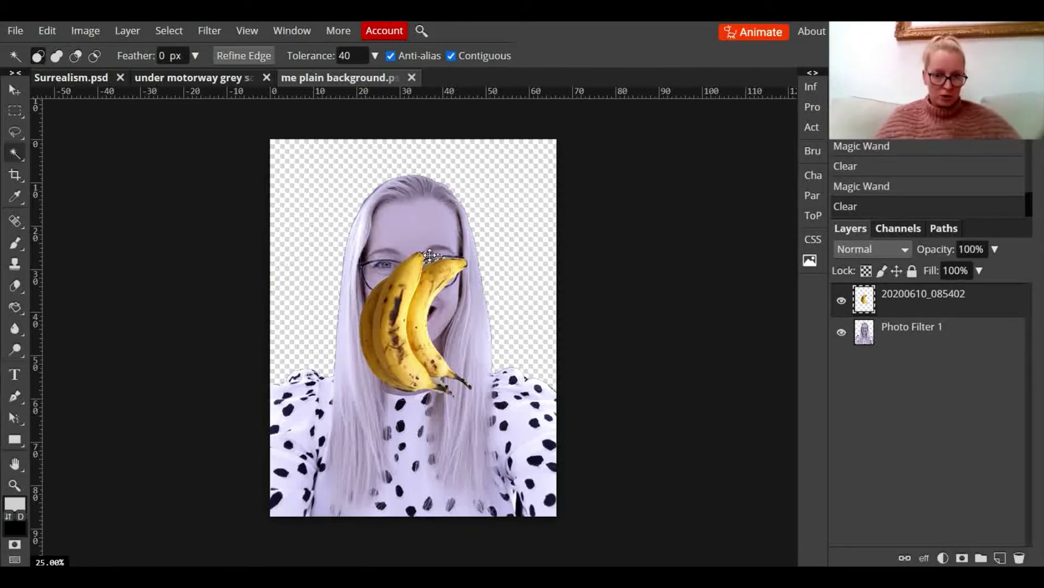
{"action": "left_click", "coordinate": [439, 379]}
{"action": "key", "text": "Delete"}
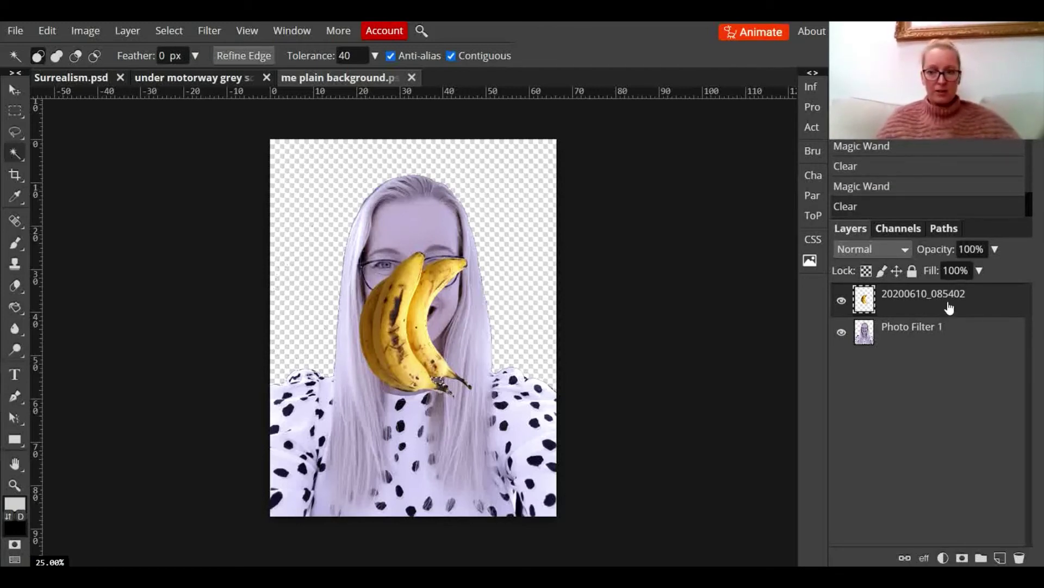
Deselect, then scale the bananas to about 138% by 139% and raise them over the face
{"action": "left_click", "coordinate": [15, 91]}
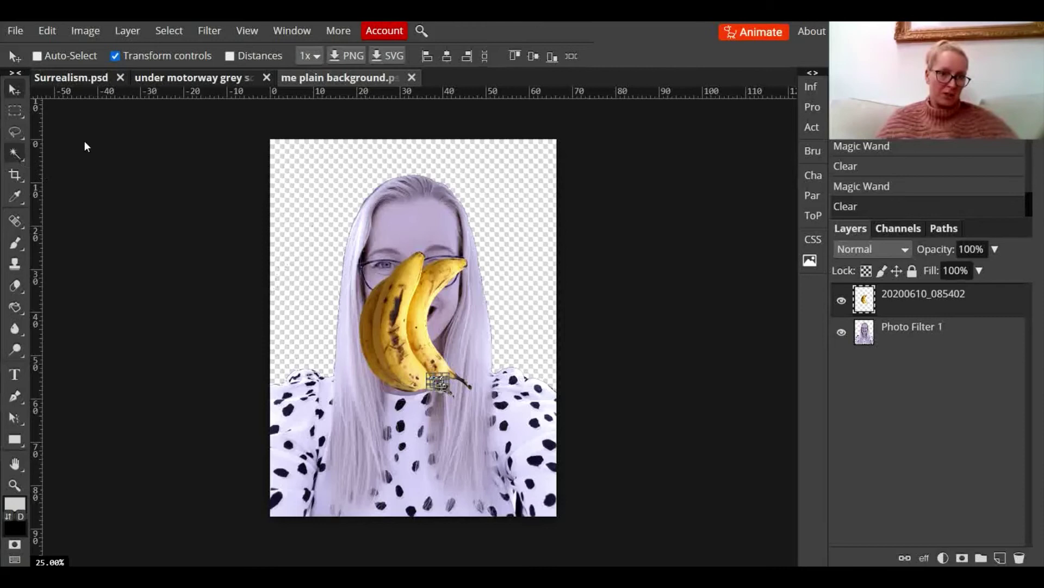
{"action": "left_click", "coordinate": [206, 31]}
{"action": "mouse_move", "coordinate": [169, 32]}
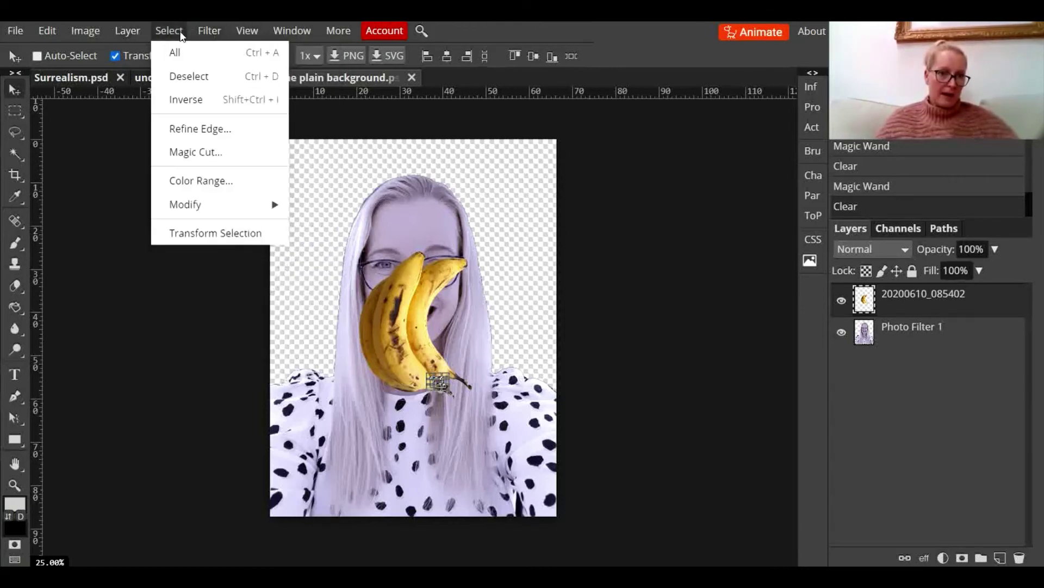
{"action": "left_click", "coordinate": [180, 80]}
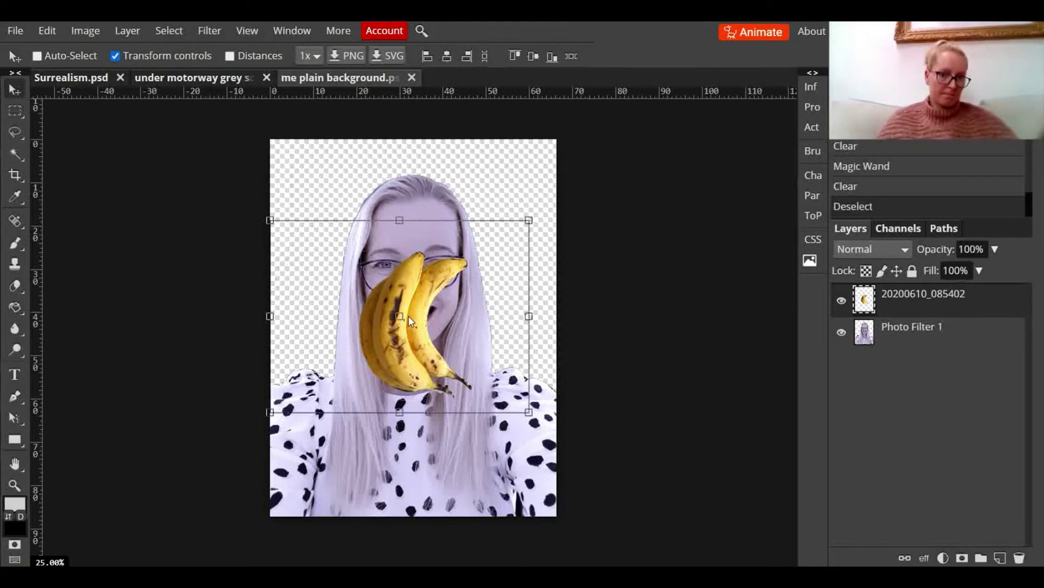
{"action": "mouse_move", "coordinate": [411, 320]}
{"action": "left_mouse_down"}
{"action": "mouse_move", "coordinate": [415, 348]}
{"action": "mouse_move", "coordinate": [419, 302]}
{"action": "left_mouse_up"}
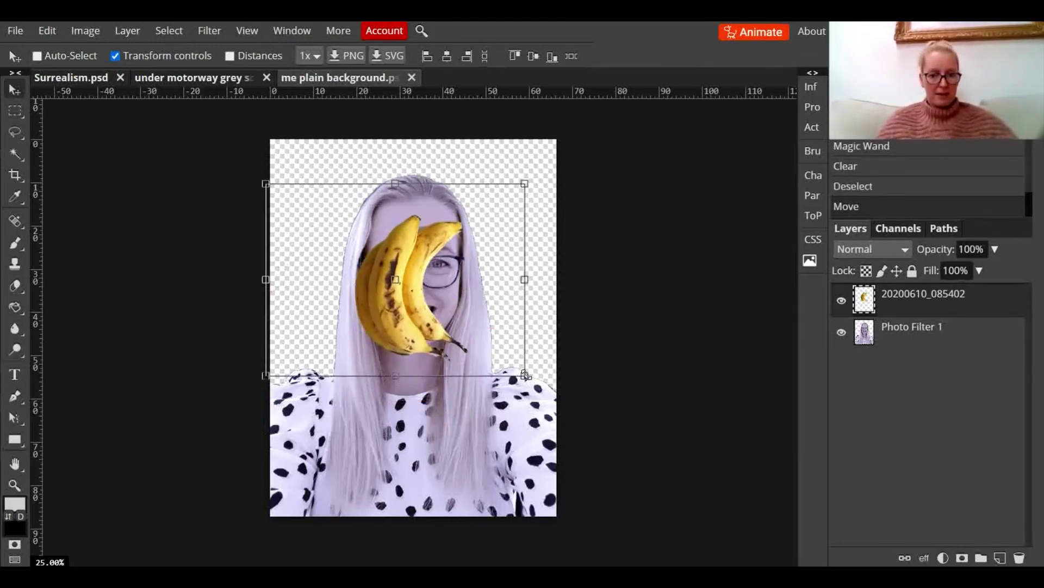
{"action": "left_click_drag", "start_coordinate": [526, 374], "coordinate": [622, 450]}
{"action": "left_click_drag", "start_coordinate": [460, 374], "coordinate": [429, 321]}
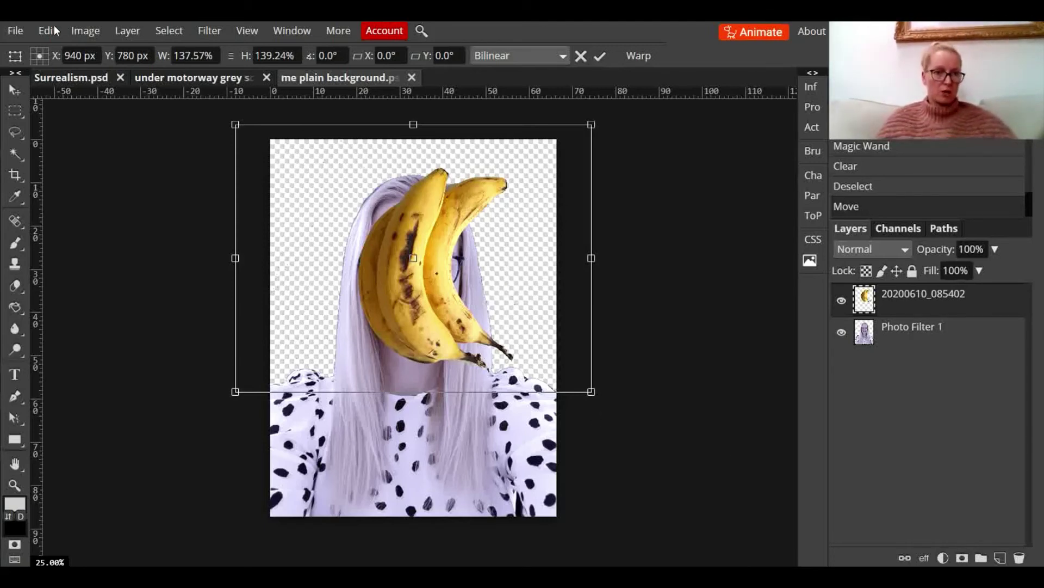
Open & Place the fern photo 20200620_153436 as a new layer
{"action": "left_click", "coordinate": [16, 31]}
{"action": "left_click", "coordinate": [53, 100]}
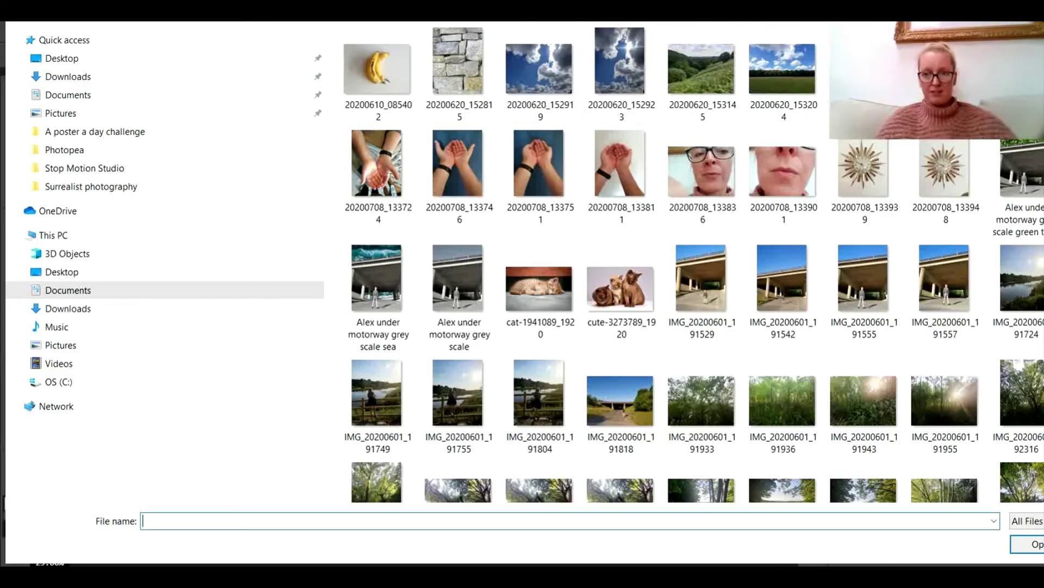
{"action": "double_click", "coordinate": [377, 68]}
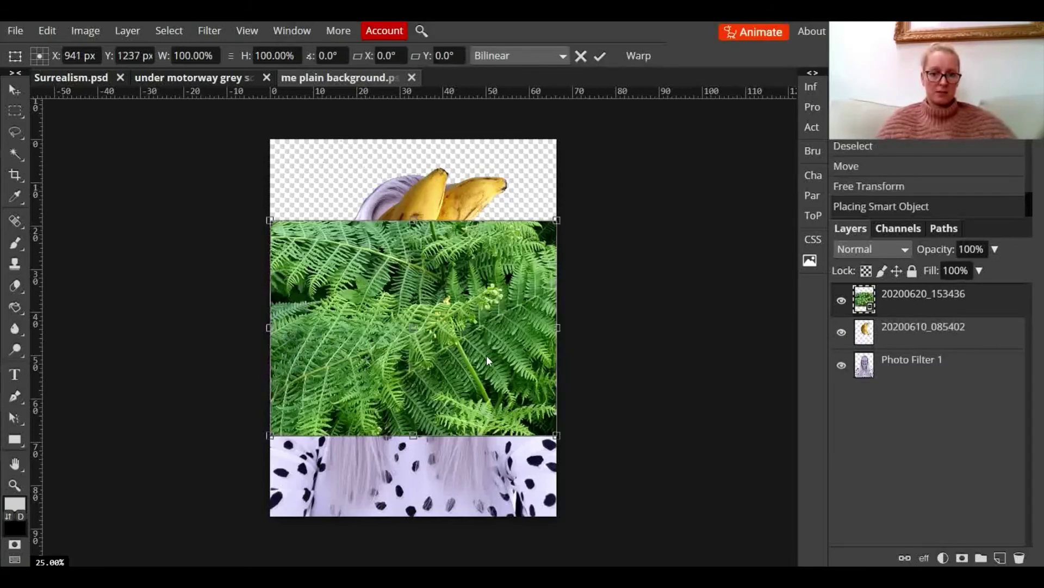
Move the fern photo to the canvas top, enlarge it, and drag its layer beneath the portrait
{"action": "left_click_drag", "start_coordinate": [496, 365], "coordinate": [501, 282]}
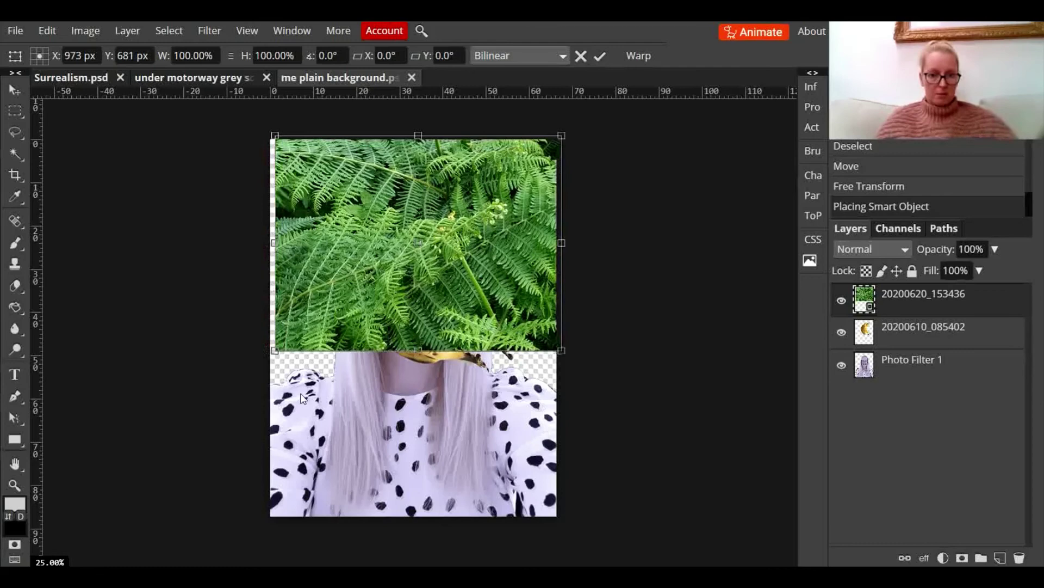
{"action": "left_click_drag", "start_coordinate": [275, 353], "coordinate": [221, 409]}
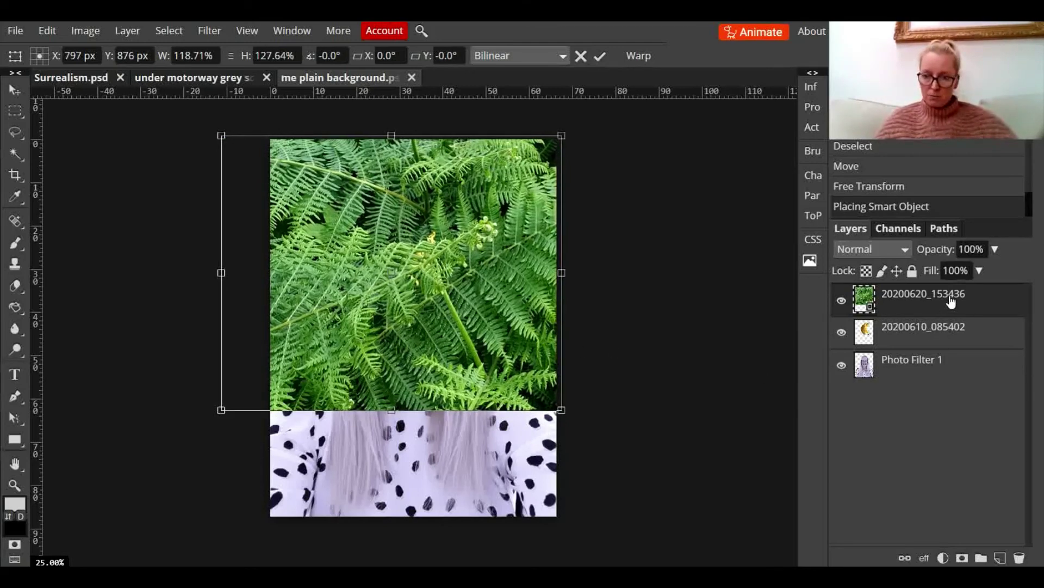
{"action": "left_click_drag", "start_coordinate": [949, 298], "coordinate": [952, 369]}
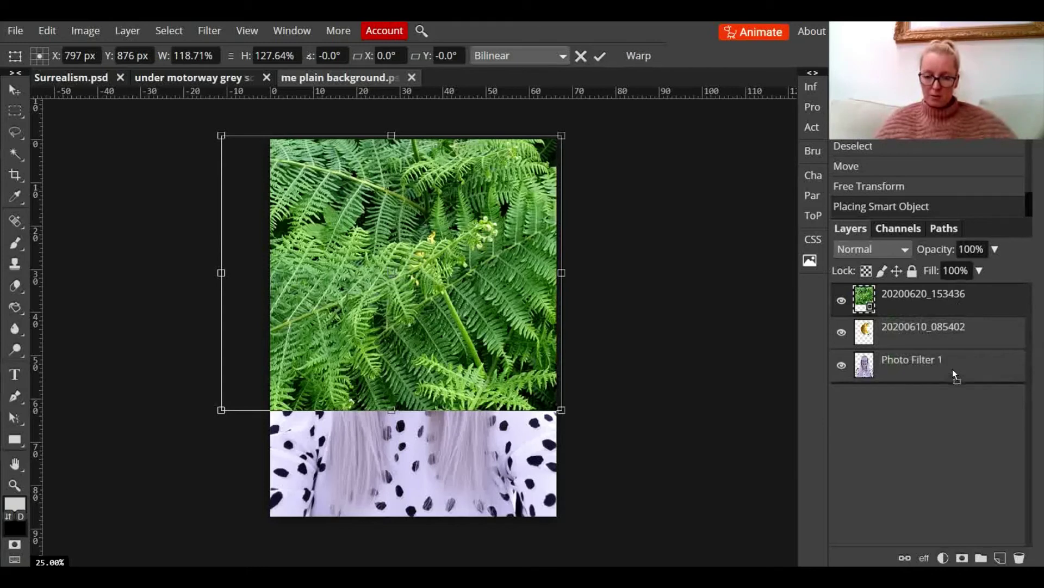
{"action": "left_click_drag", "start_coordinate": [956, 305], "coordinate": [913, 380]}
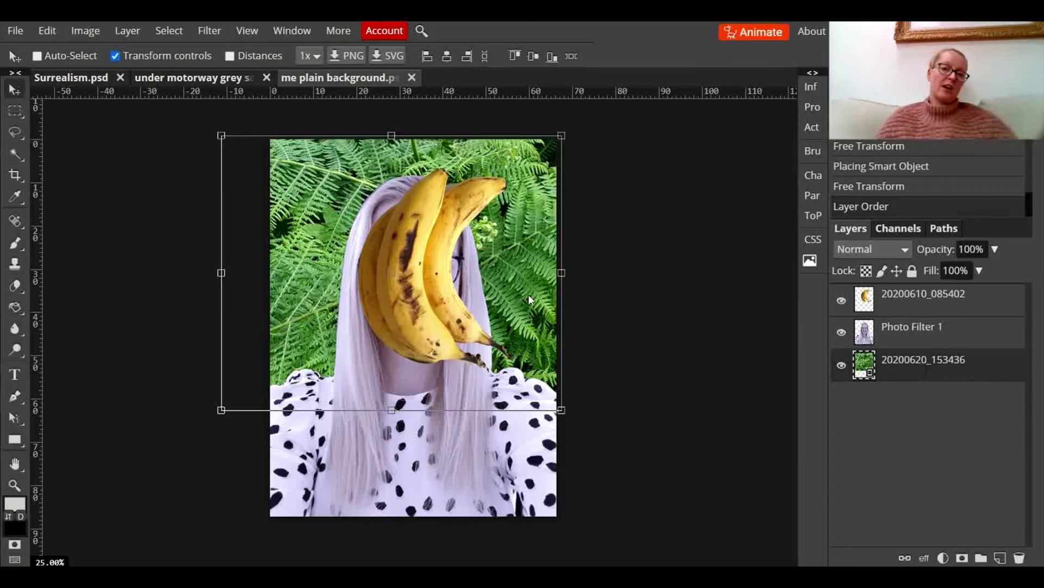
Add a Gradient Map adjustment with the rainbow preset to turn the ferns neon green, blue and pink
{"action": "left_click", "coordinate": [944, 558]}
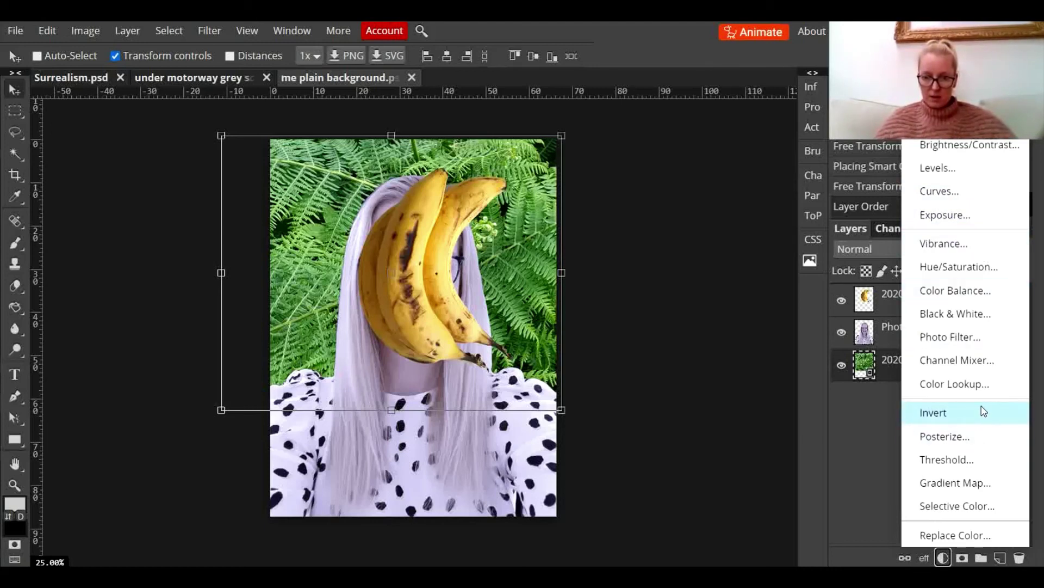
{"action": "left_click", "coordinate": [972, 483]}
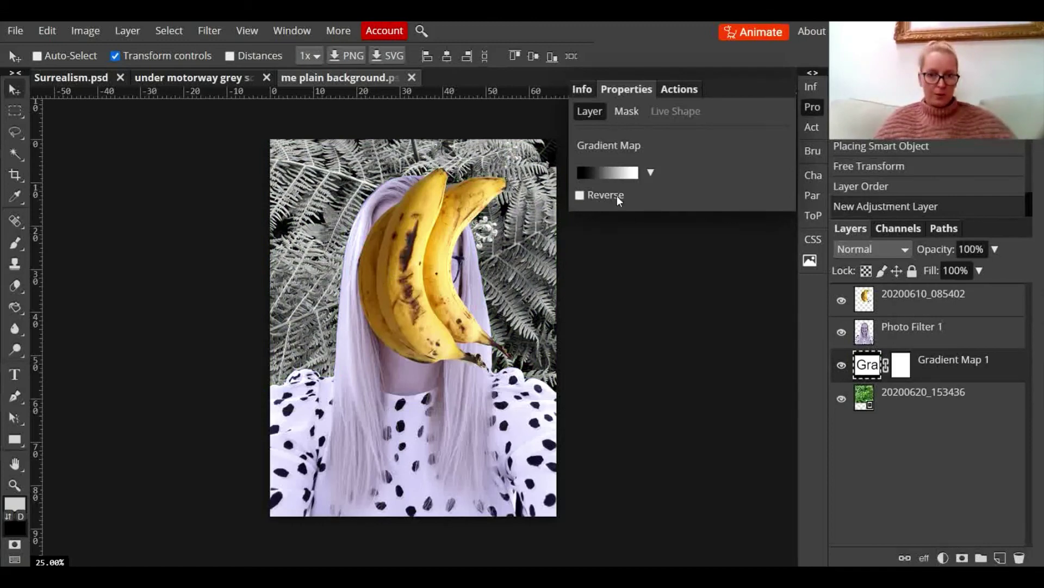
{"action": "left_click", "coordinate": [651, 172]}
{"action": "left_click", "coordinate": [590, 261]}
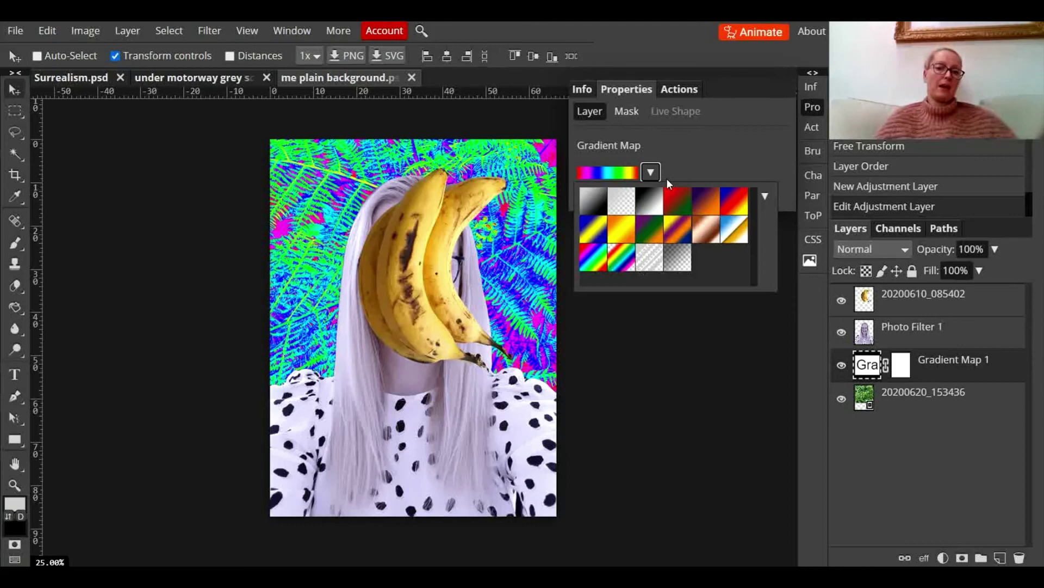
{"action": "left_click", "coordinate": [651, 171]}
{"action": "left_click", "coordinate": [651, 170]}
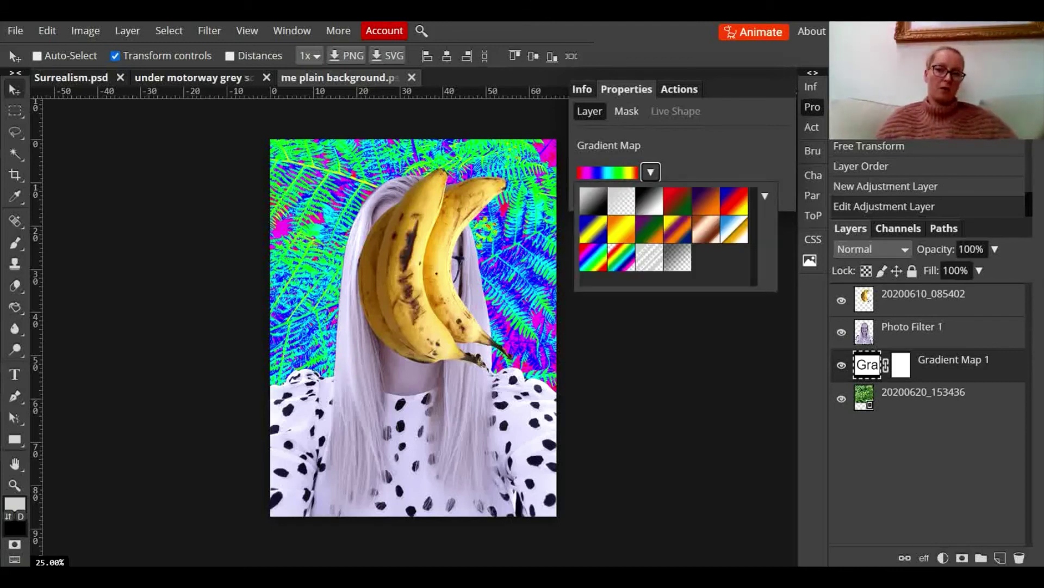
{"action": "left_click", "coordinate": [812, 108]}
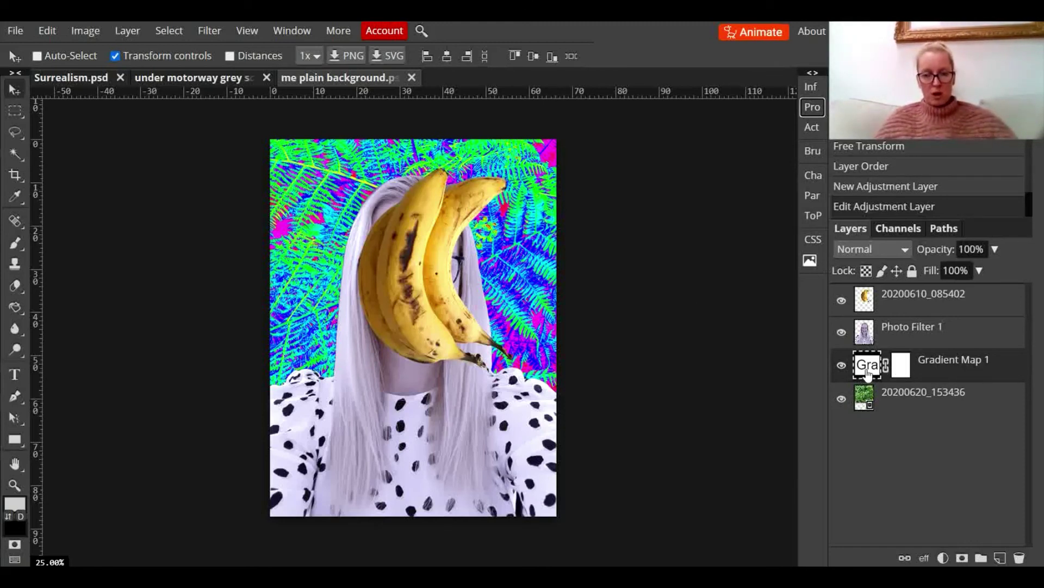
Export the collage as a 1881×2473 JPG at 70% quality and save the file
{"action": "key", "text": "ctrl+t"}
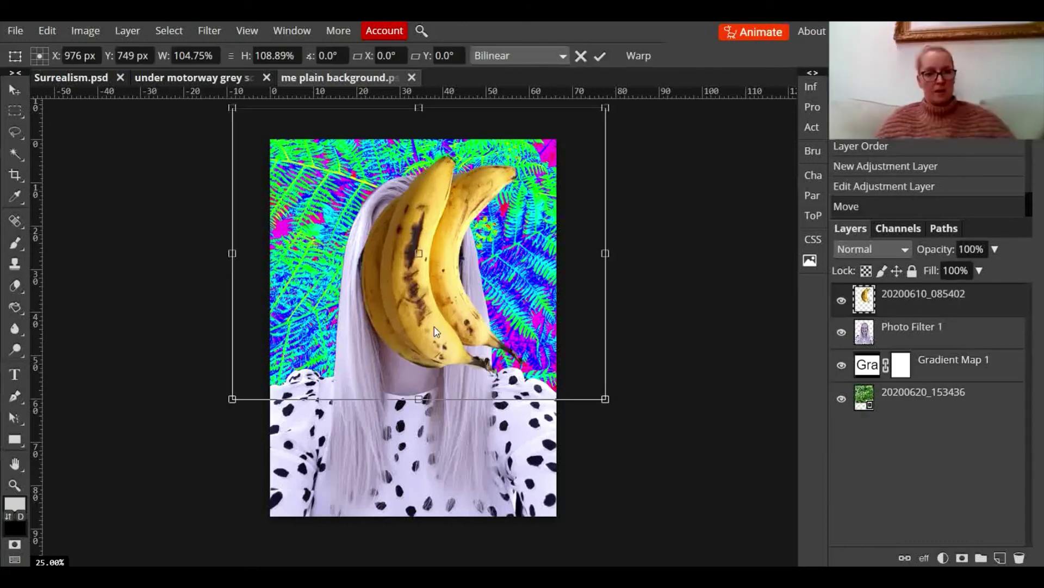
{"action": "left_click", "coordinate": [16, 30]}
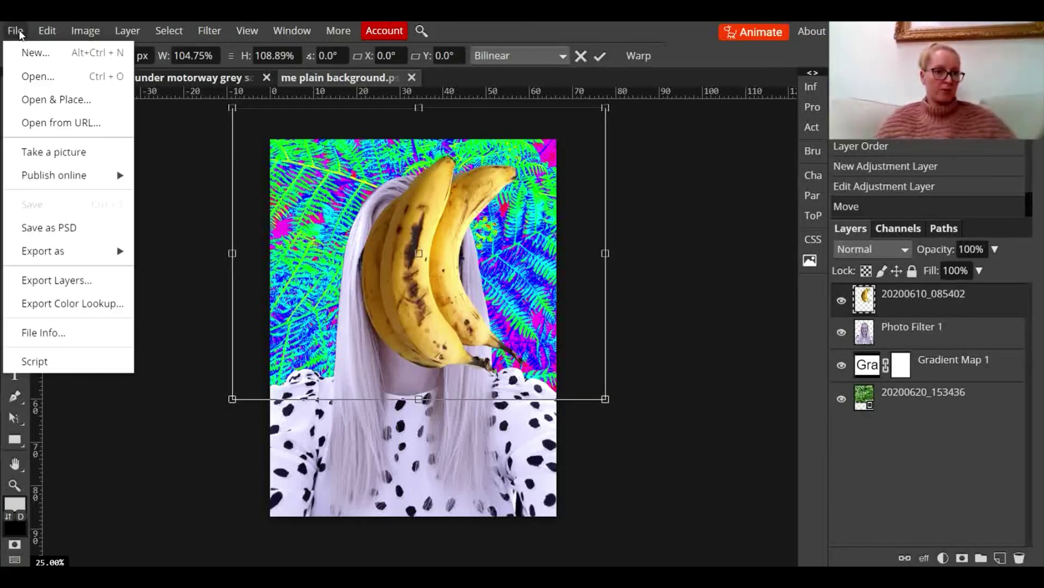
{"action": "mouse_move", "coordinate": [97, 255]}
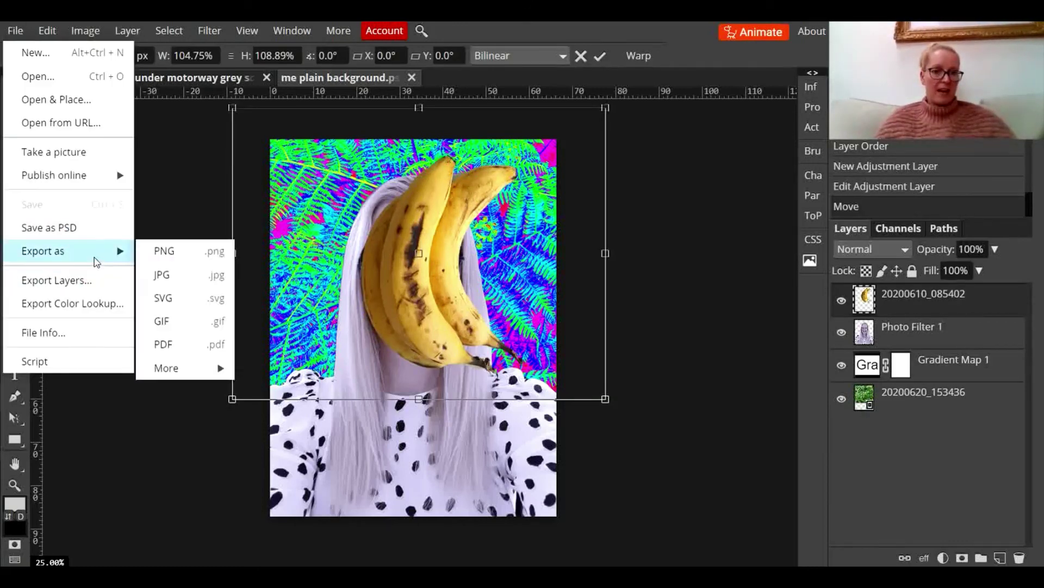
{"action": "left_click", "coordinate": [205, 275]}
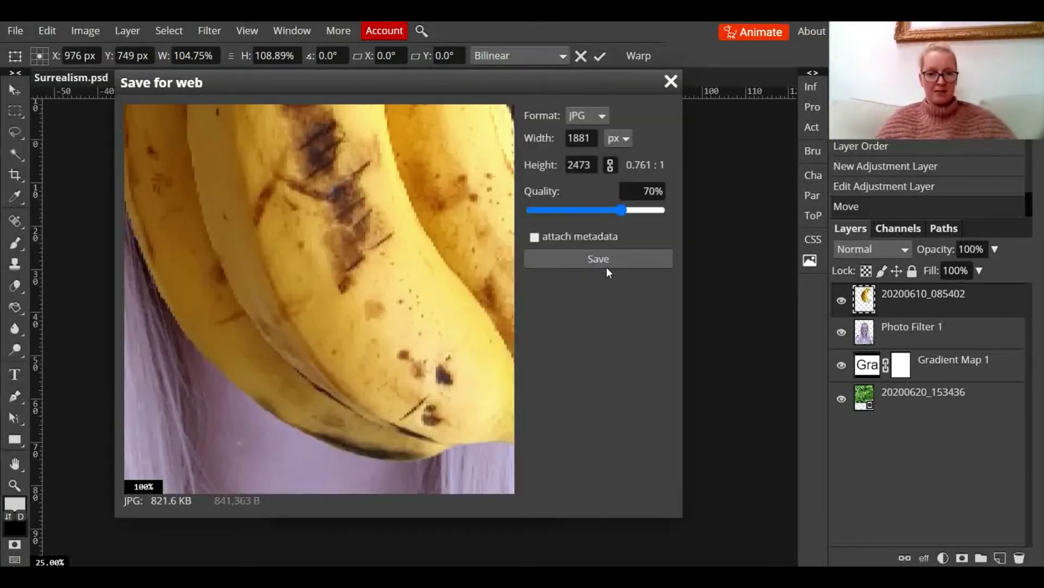
{"action": "left_click", "coordinate": [622, 260]}
{"action": "key", "text": "j"}
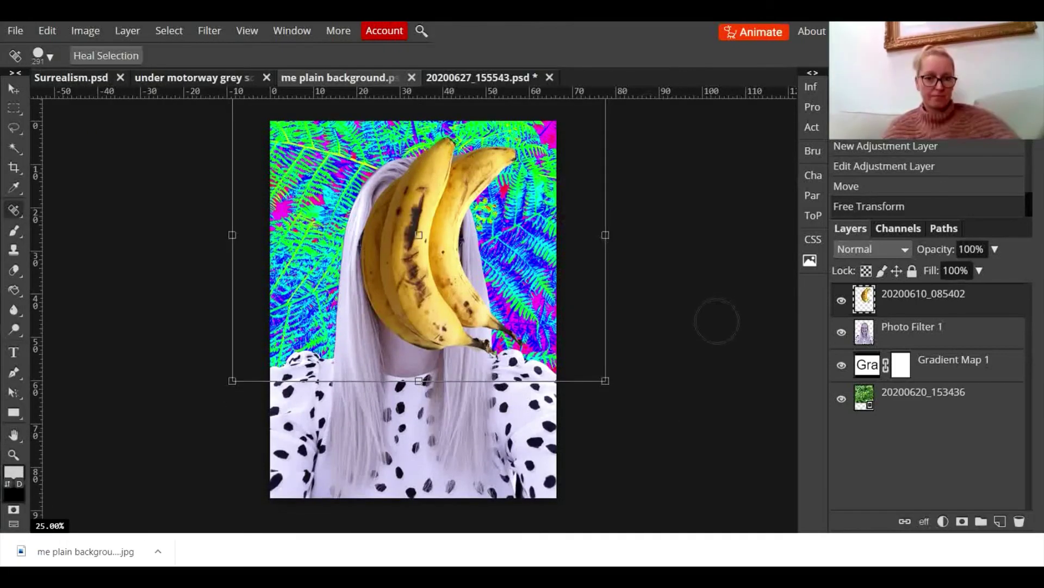